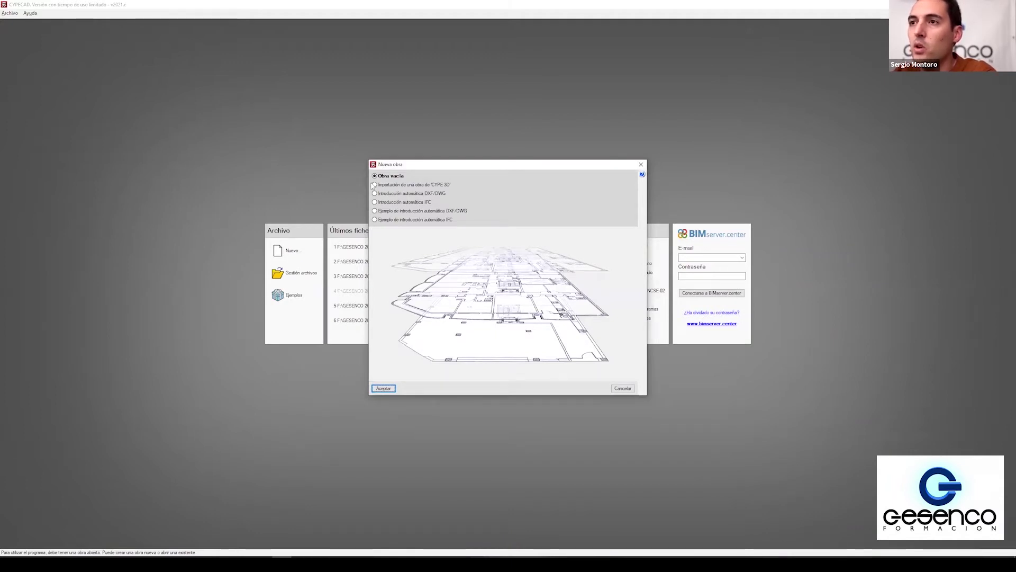
Step: Create the new project as an empty one (Obra vacía), keeping the description "Masterclass introduccion" in its general data
{"action": "mouse_move", "coordinate": [376, 189]}
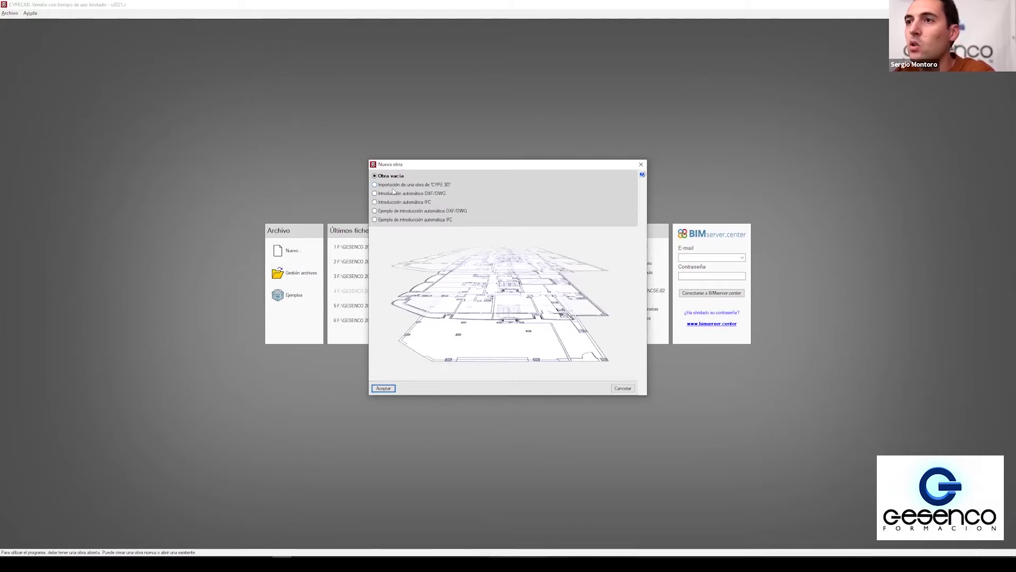
{"action": "mouse_move", "coordinate": [444, 194]}
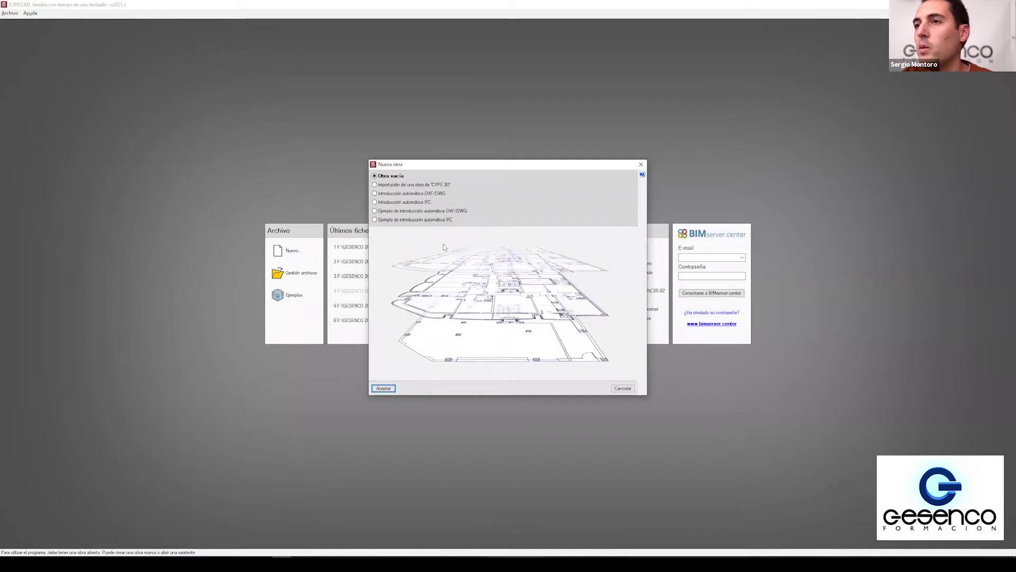
{"action": "left_click", "coordinate": [383, 388]}
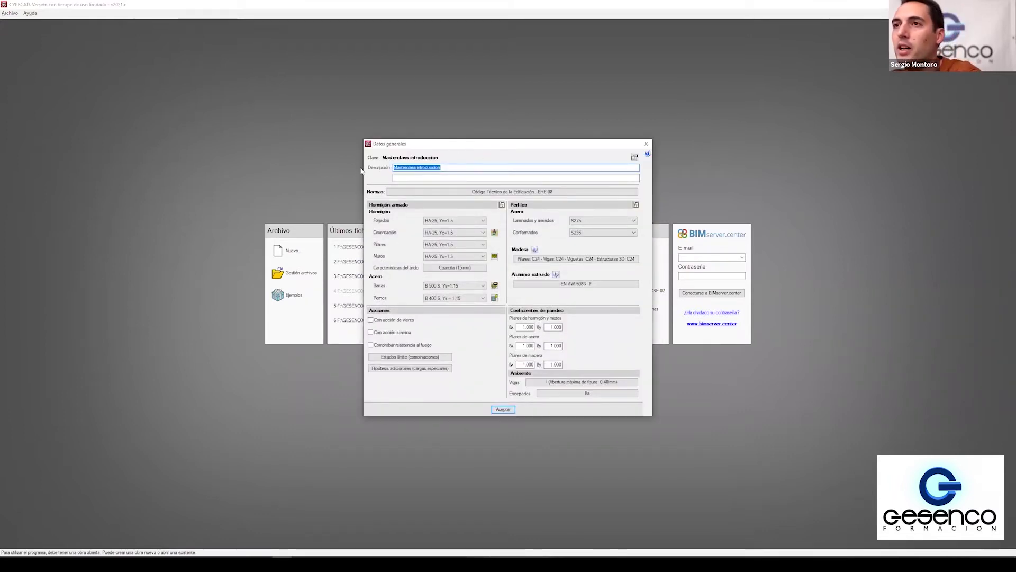
{"action": "left_click", "coordinate": [448, 169]}
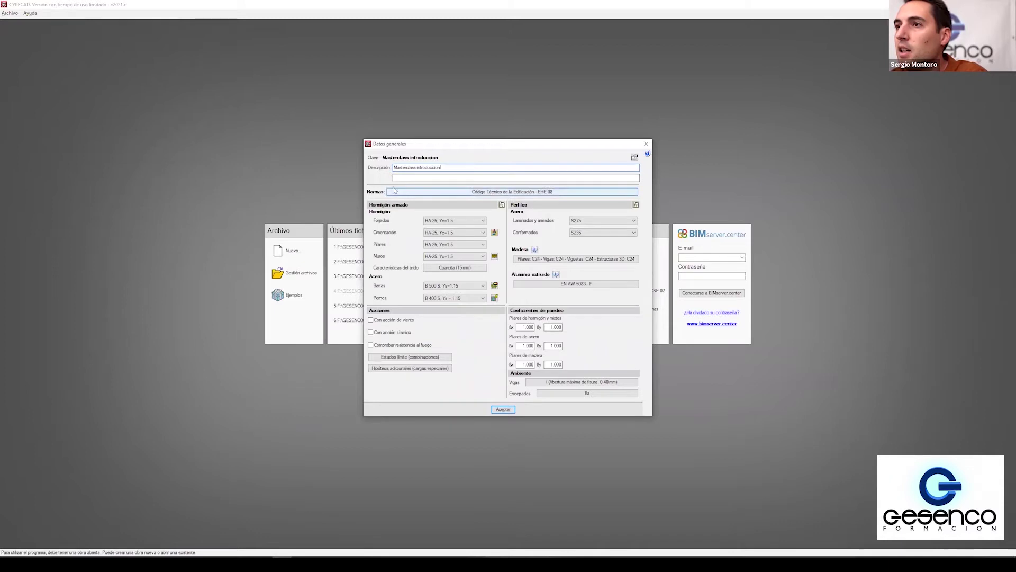
Step: Examine the concrete design codes available for the project and the concrete grades offered for the floor slabs
{"action": "left_click", "coordinate": [434, 193]}
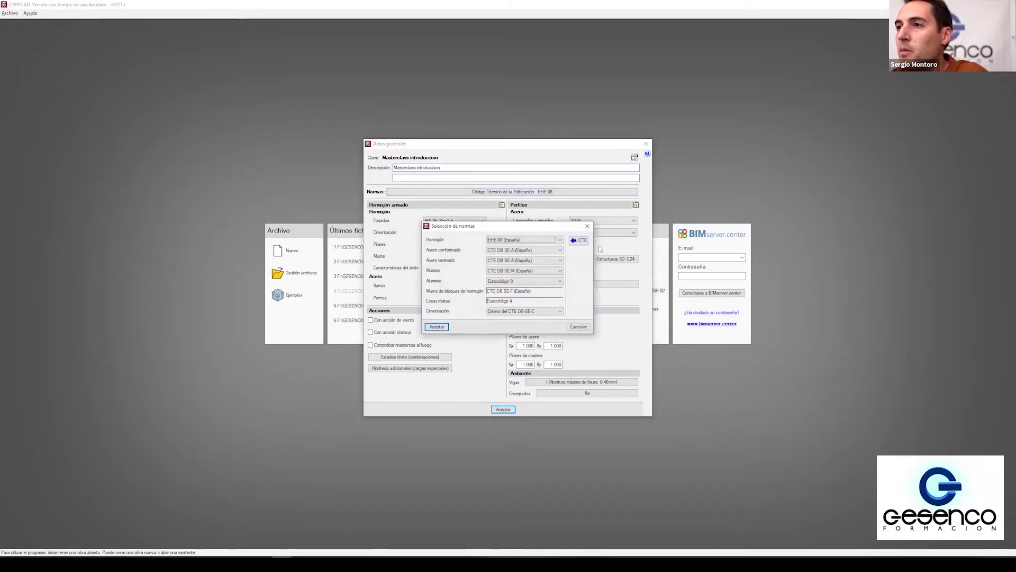
{"action": "left_click", "coordinate": [559, 239]}
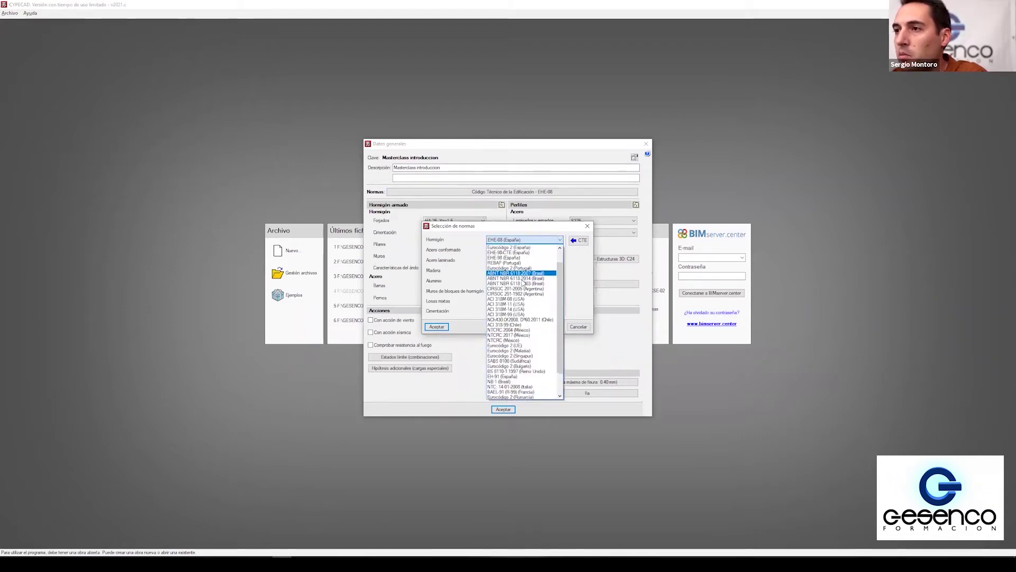
{"action": "scroll", "coordinate": [524, 282], "scroll_direction": "down", "scroll_amount": 3}
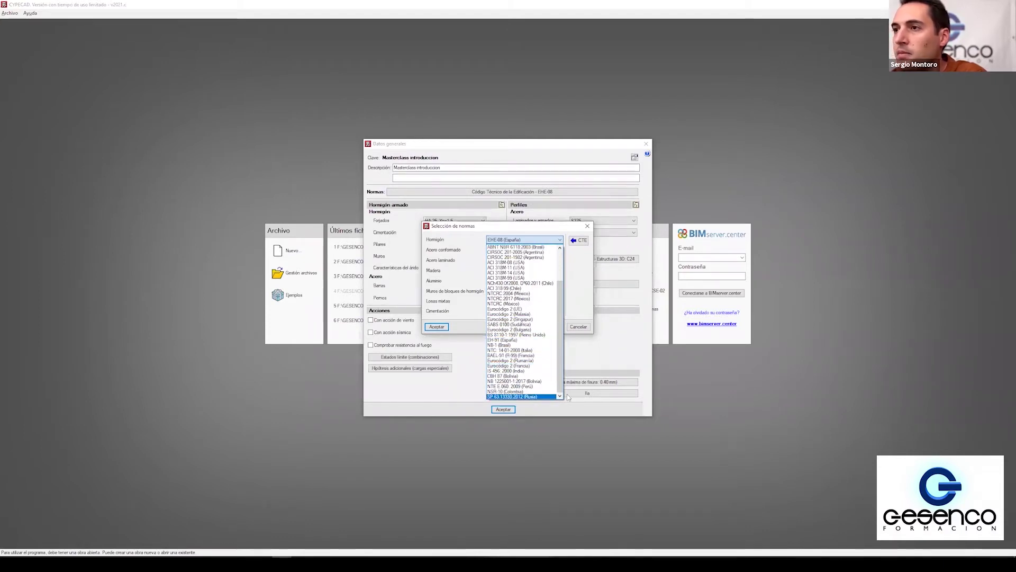
{"action": "left_click", "coordinate": [530, 238]}
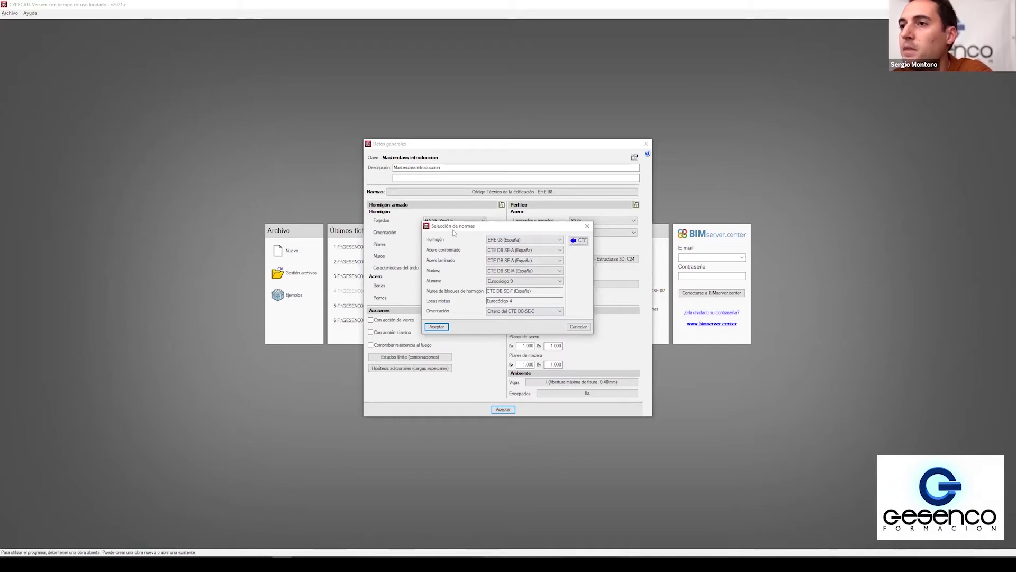
{"action": "left_click", "coordinate": [438, 327]}
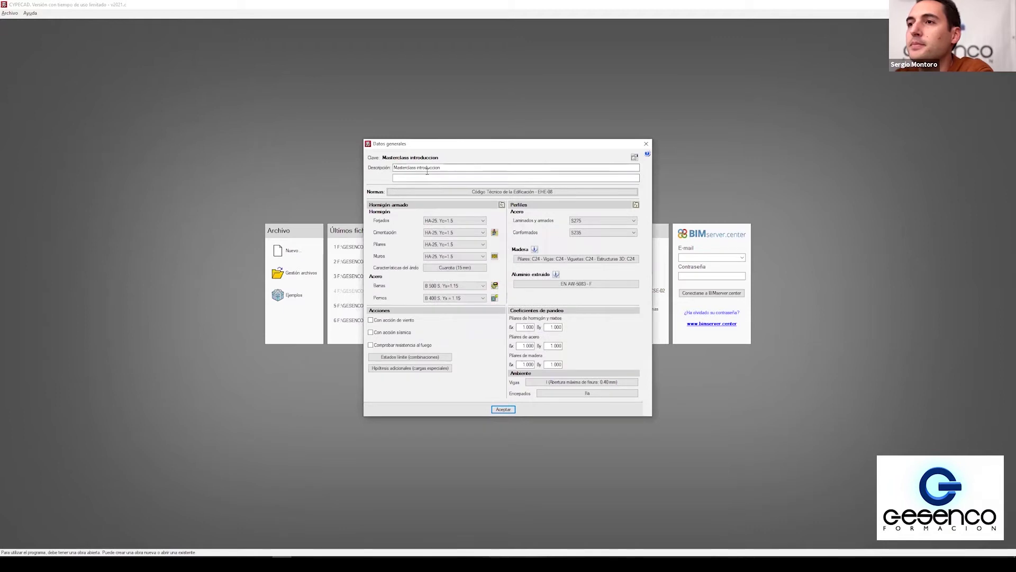
{"action": "left_click", "coordinate": [445, 221]}
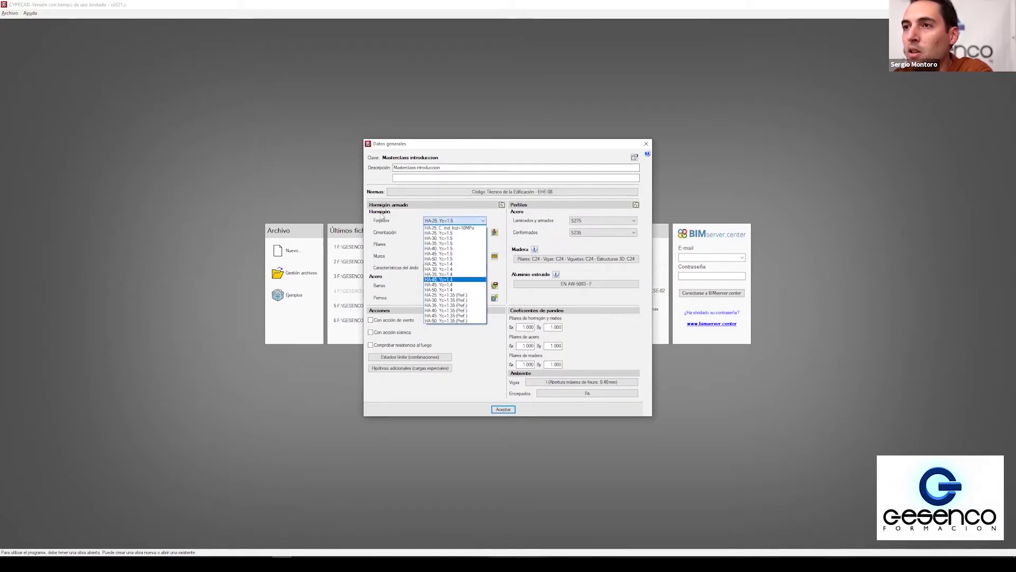
{"action": "left_click", "coordinate": [405, 217]}
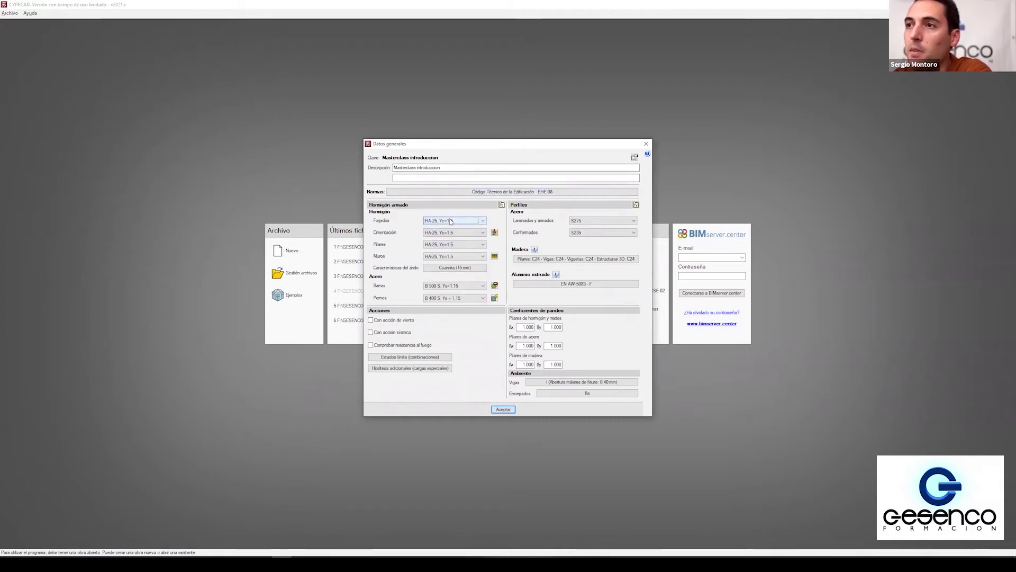
Step: Set the concrete design code to ABNT NBR 6118:2007 (Brasil) and view the floor slab concrete grades it offers
{"action": "left_click", "coordinate": [492, 192]}
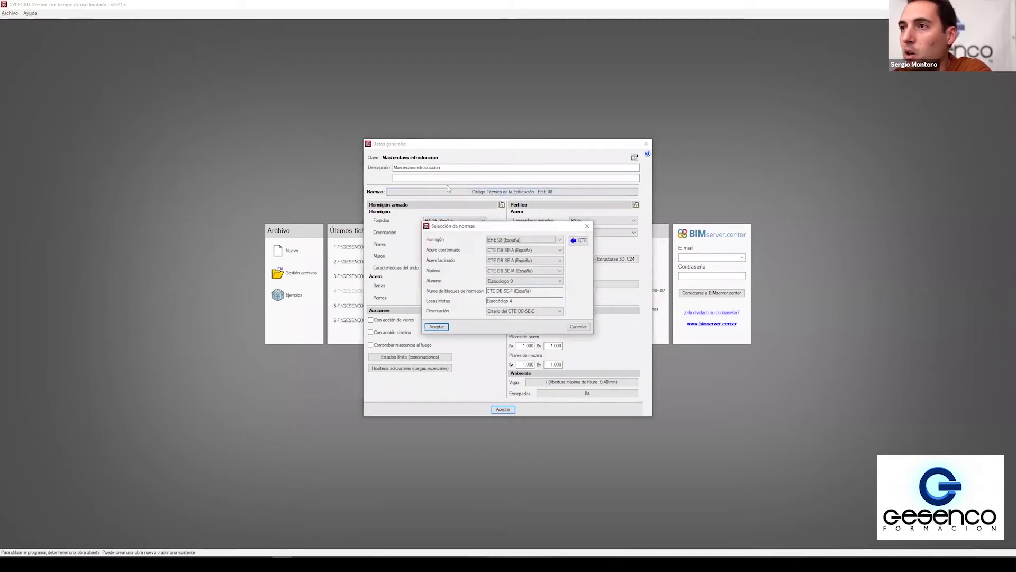
{"action": "left_click", "coordinate": [524, 239]}
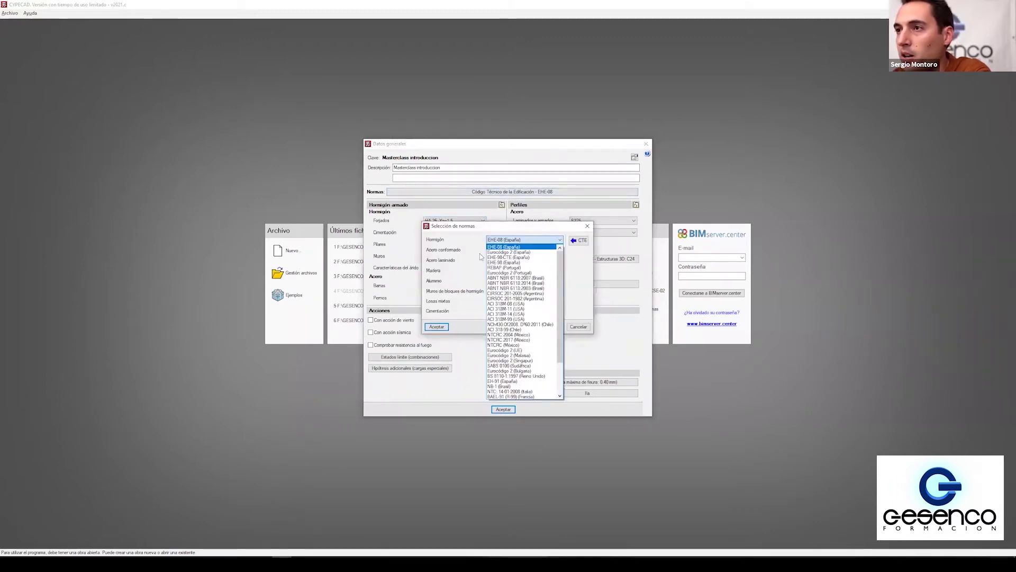
{"action": "left_click", "coordinate": [550, 279]}
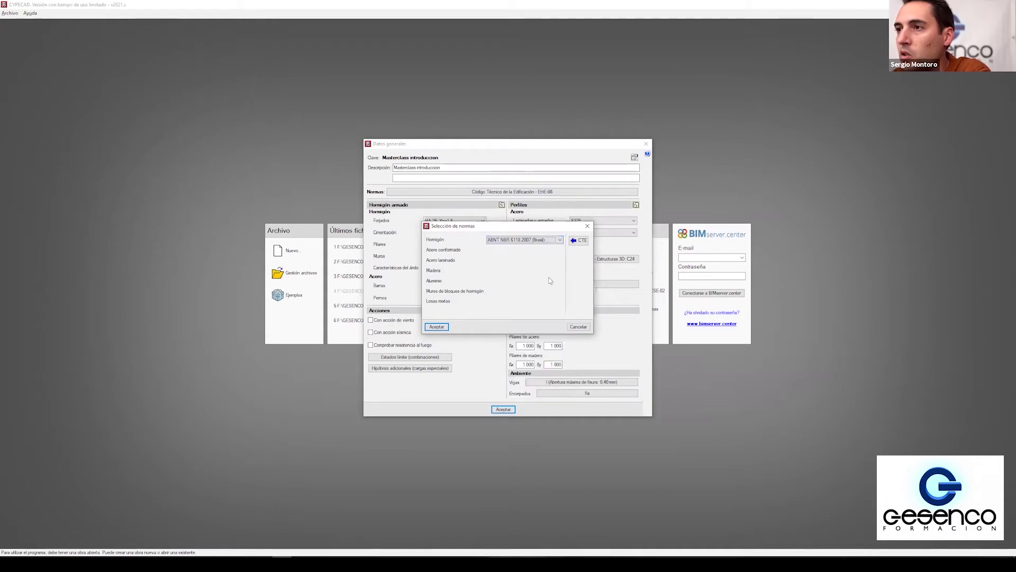
{"action": "left_click", "coordinate": [435, 326]}
{"action": "left_click", "coordinate": [410, 297]}
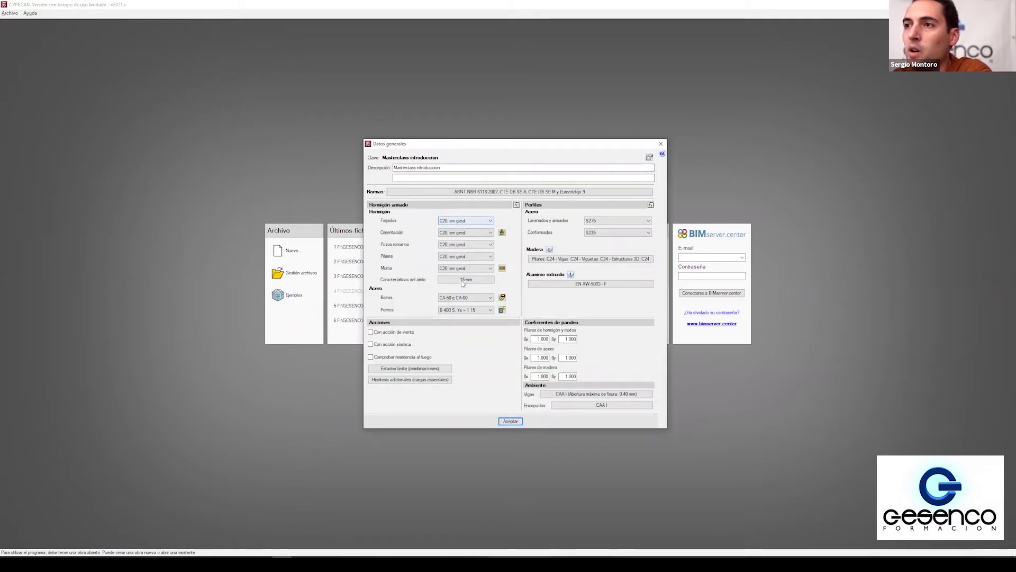
{"action": "left_click", "coordinate": [463, 222]}
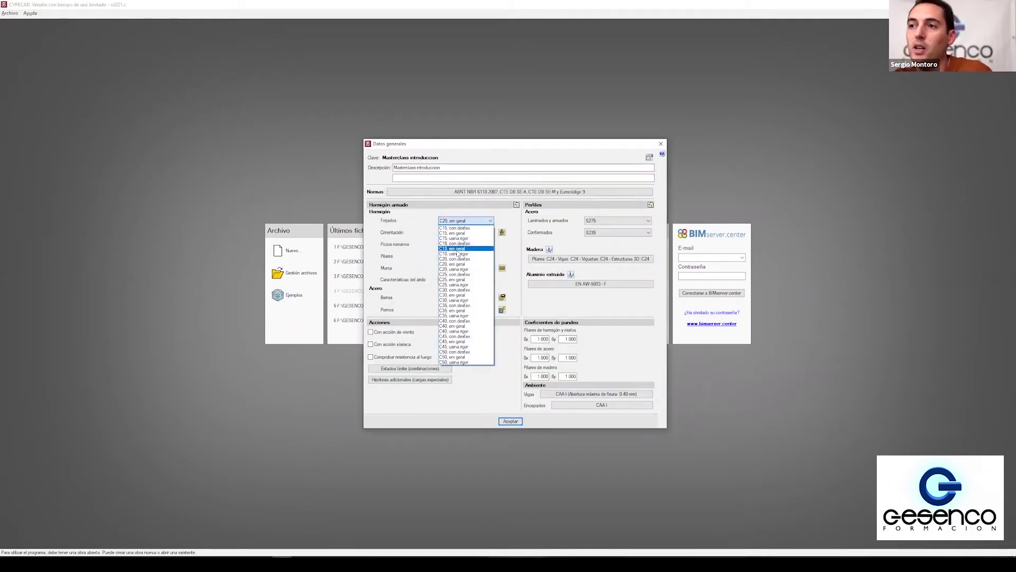
{"action": "left_click", "coordinate": [460, 214]}
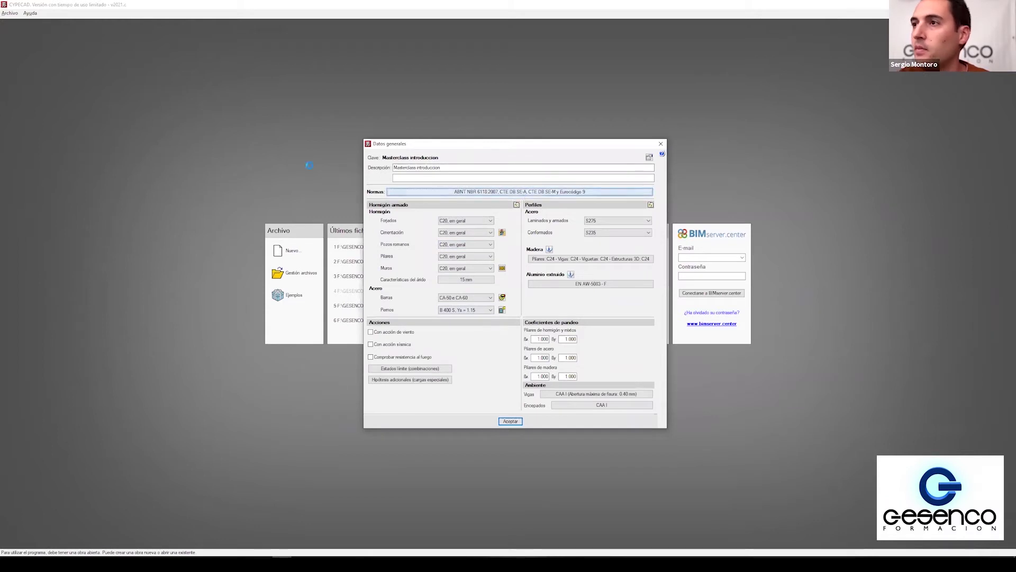
Step: Restore the Spanish CTE set of design codes with EHE-08 for concrete, and review the floor slab concrete grades again
{"action": "left_click", "coordinate": [524, 192]}
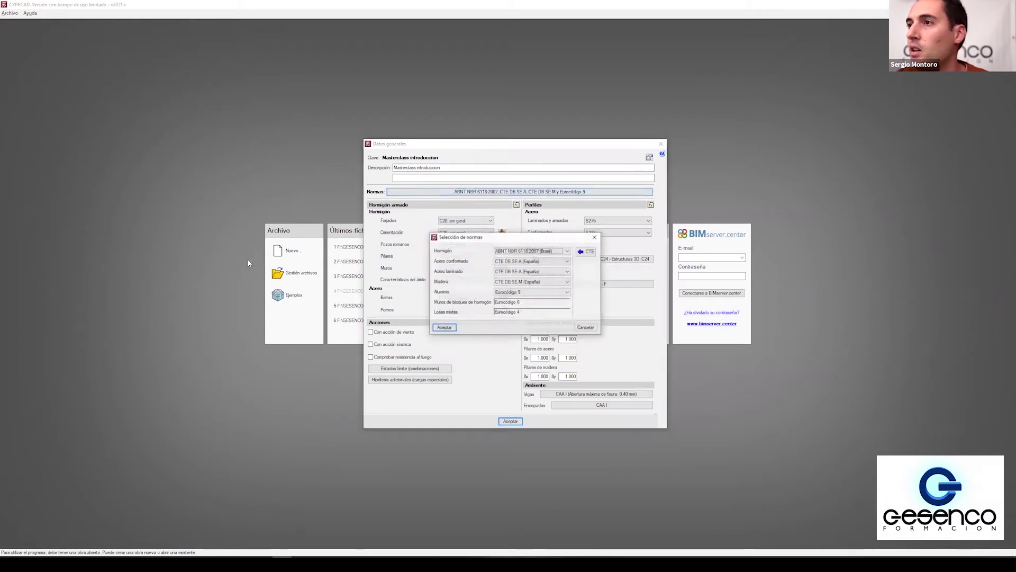
{"action": "left_click", "coordinate": [589, 250]}
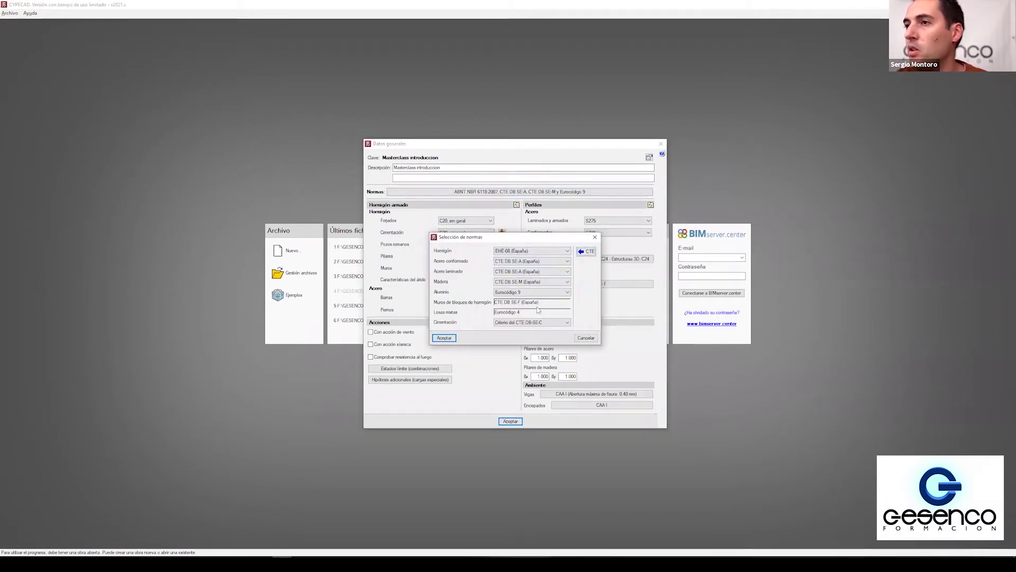
{"action": "left_click", "coordinate": [435, 340]}
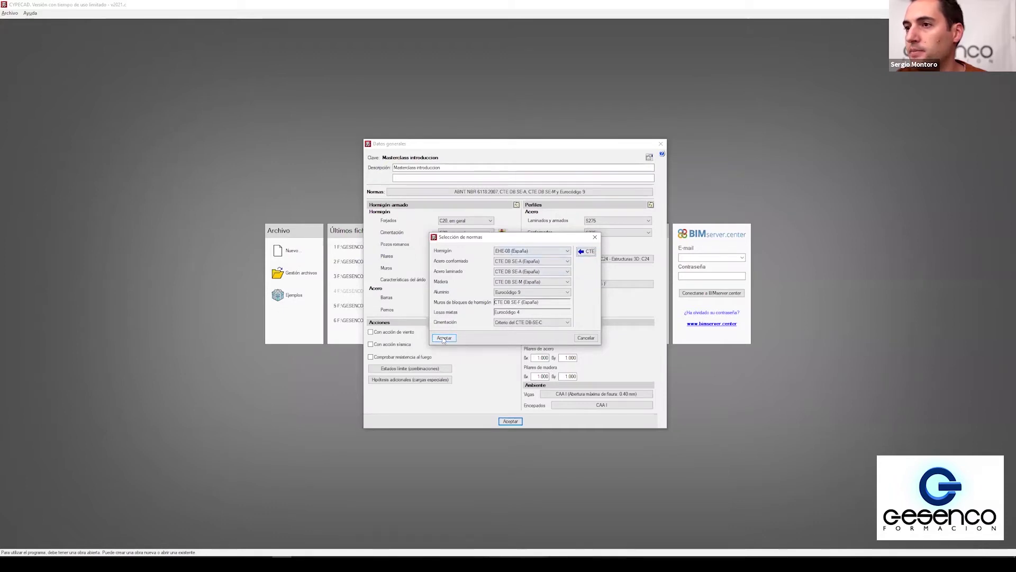
{"action": "left_click", "coordinate": [431, 307]}
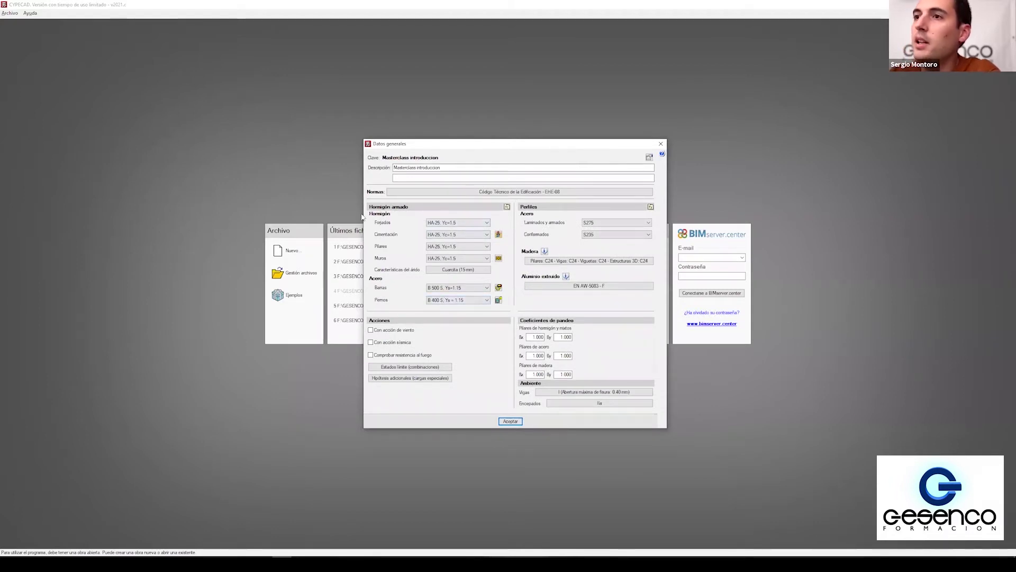
{"action": "left_click", "coordinate": [475, 224]}
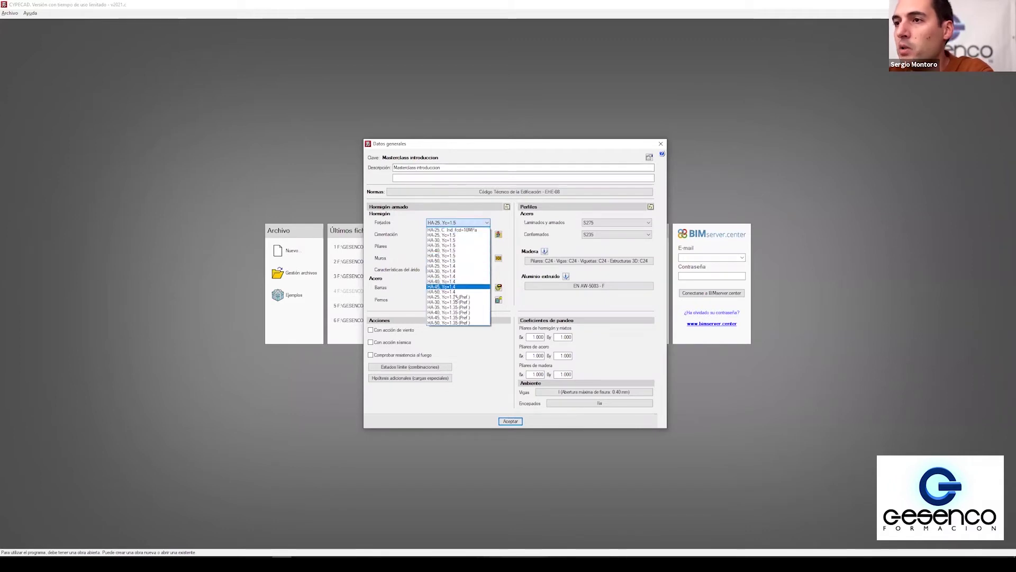
{"action": "left_click", "coordinate": [505, 222]}
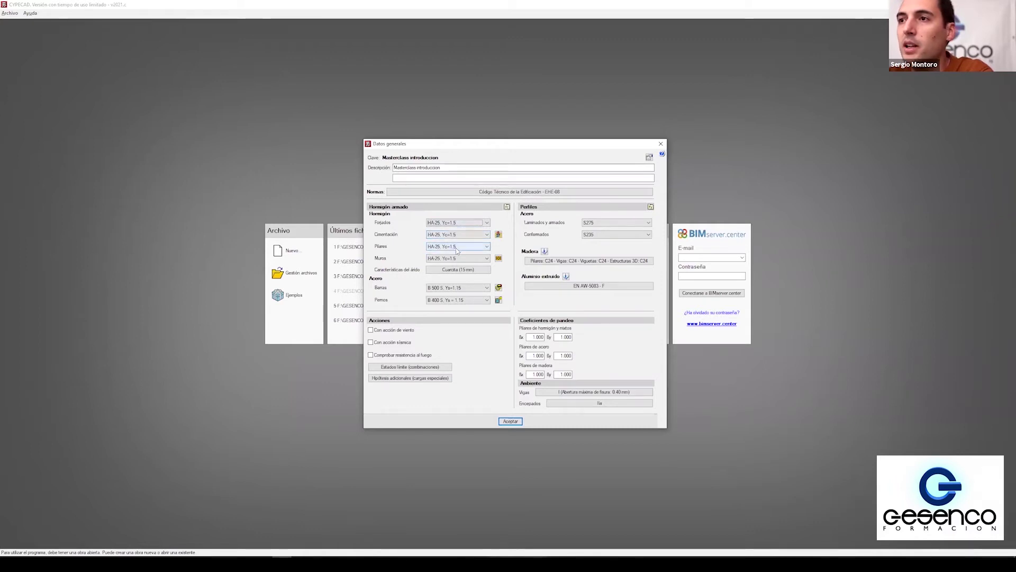
Step: Import the usual project values for gravel (Grava) as the foundation ground's bearing pressures
{"action": "left_click", "coordinate": [499, 234]}
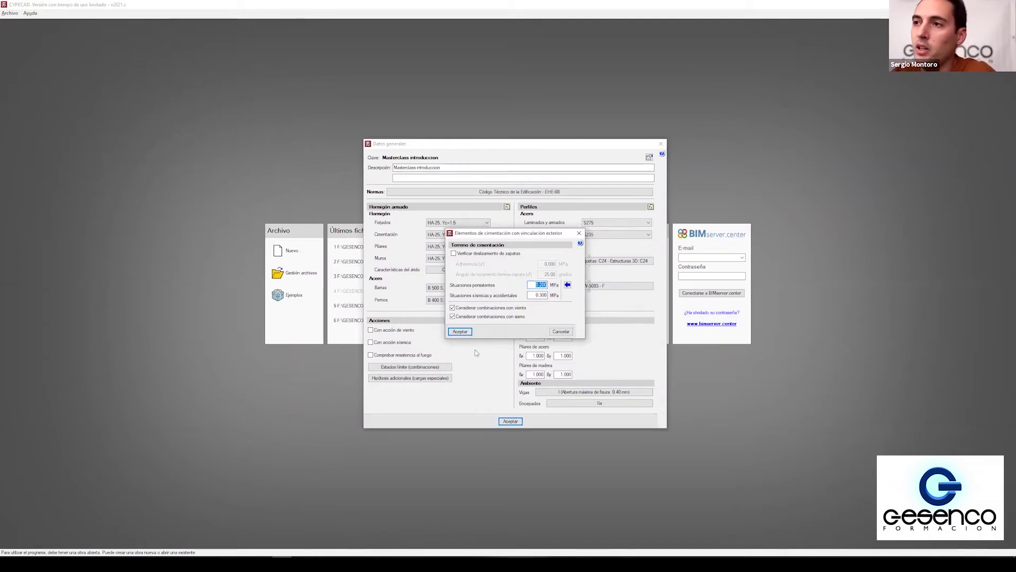
{"action": "left_click", "coordinate": [569, 286]}
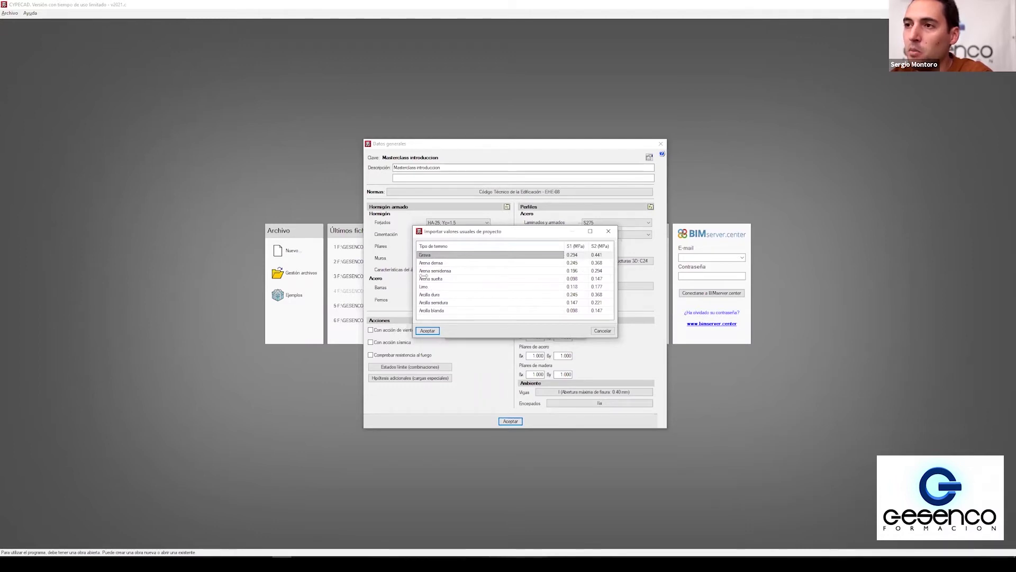
{"action": "left_click", "coordinate": [428, 330]}
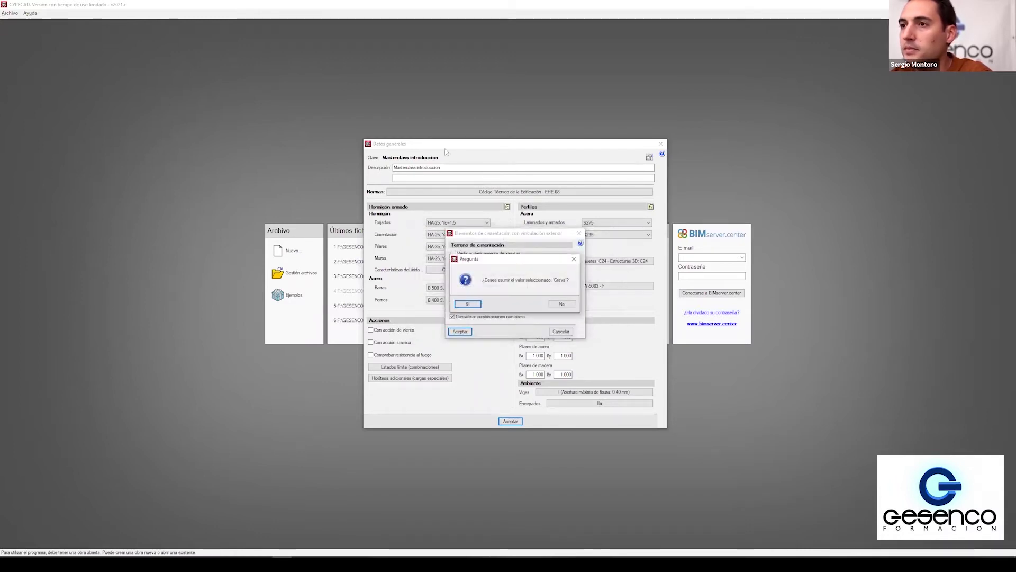
{"action": "left_click", "coordinate": [469, 304]}
Step: Try enabling the footing sliding check (Verificar deslizamiento de zapatas) in the foundation ground data
{"action": "left_click", "coordinate": [463, 255]}
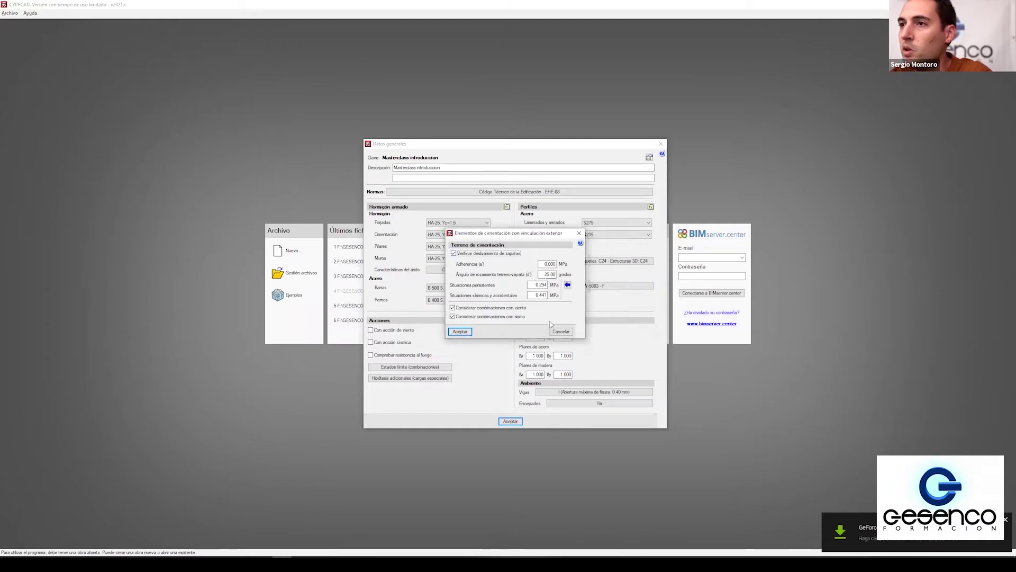
{"action": "left_click", "coordinate": [1006, 521]}
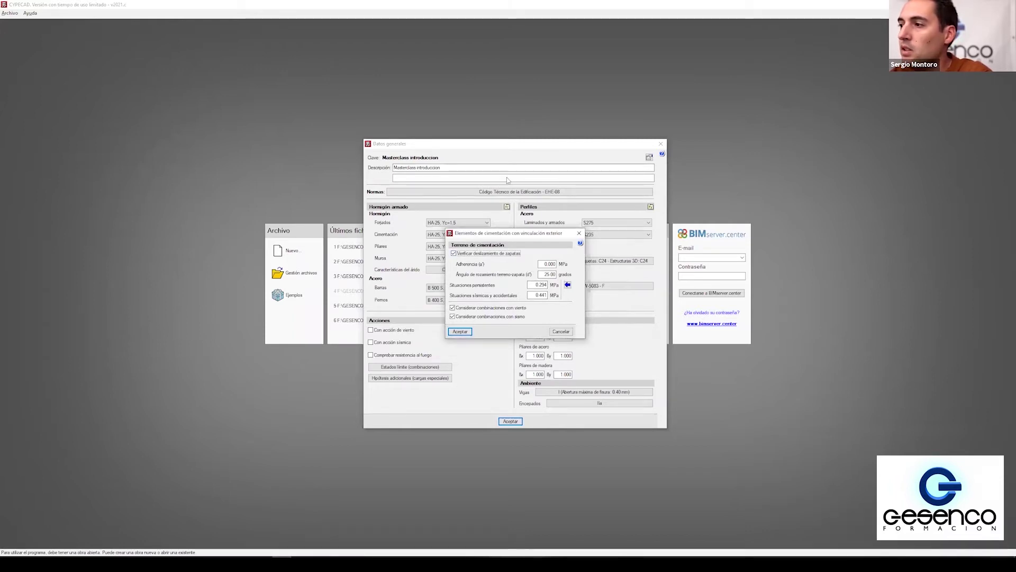
{"action": "left_click", "coordinate": [453, 253]}
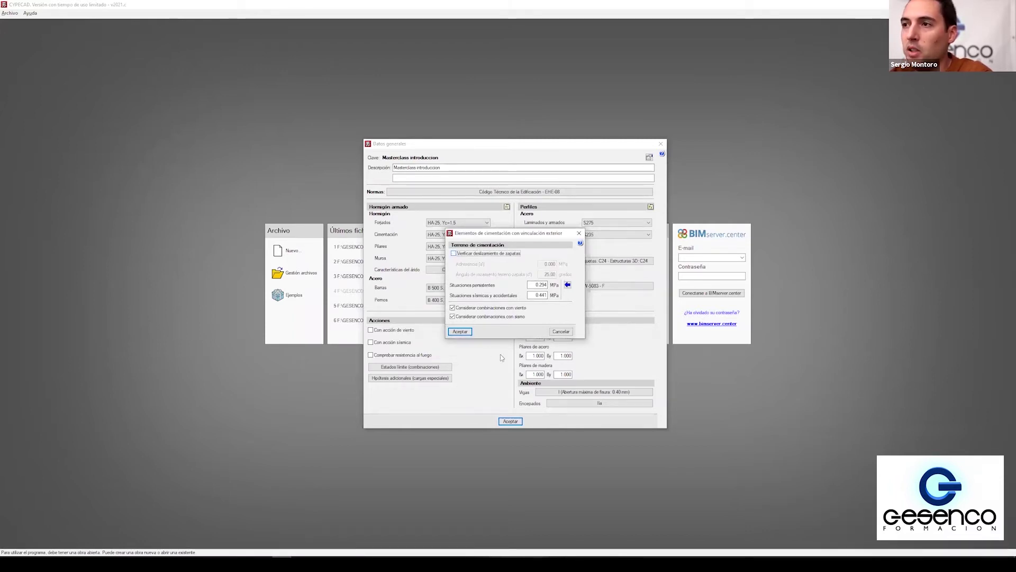
Step: Import the gravel (Grava) ground values again and accept the foundation ground data
{"action": "left_click", "coordinate": [568, 286]}
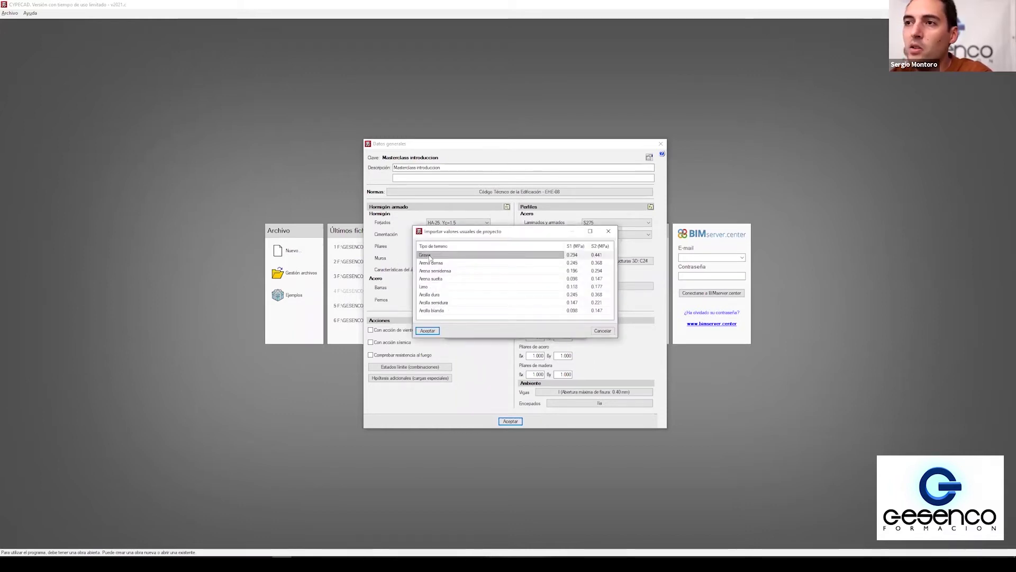
{"action": "left_click", "coordinate": [427, 331]}
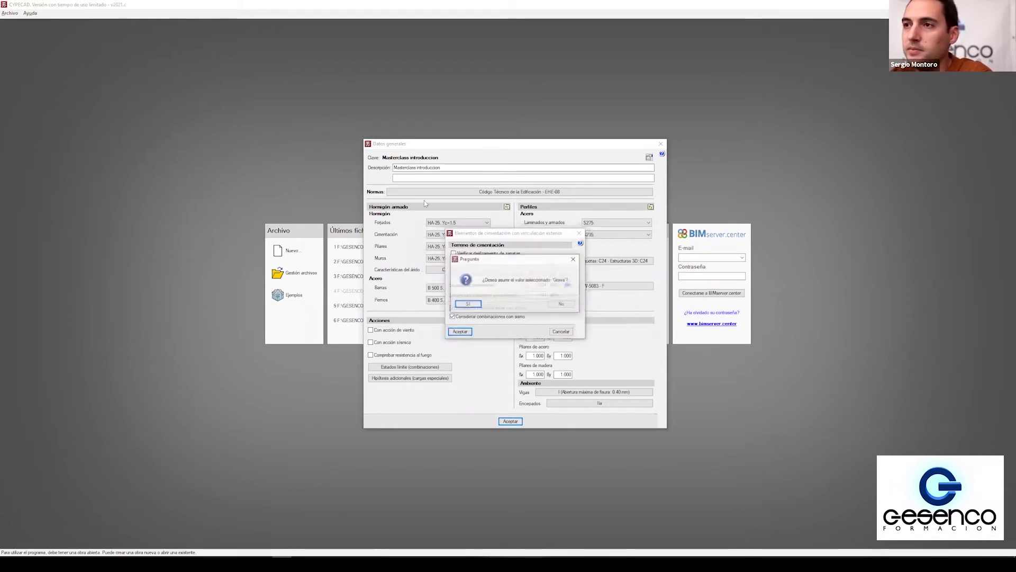
{"action": "left_click", "coordinate": [471, 305]}
{"action": "left_click", "coordinate": [459, 331]}
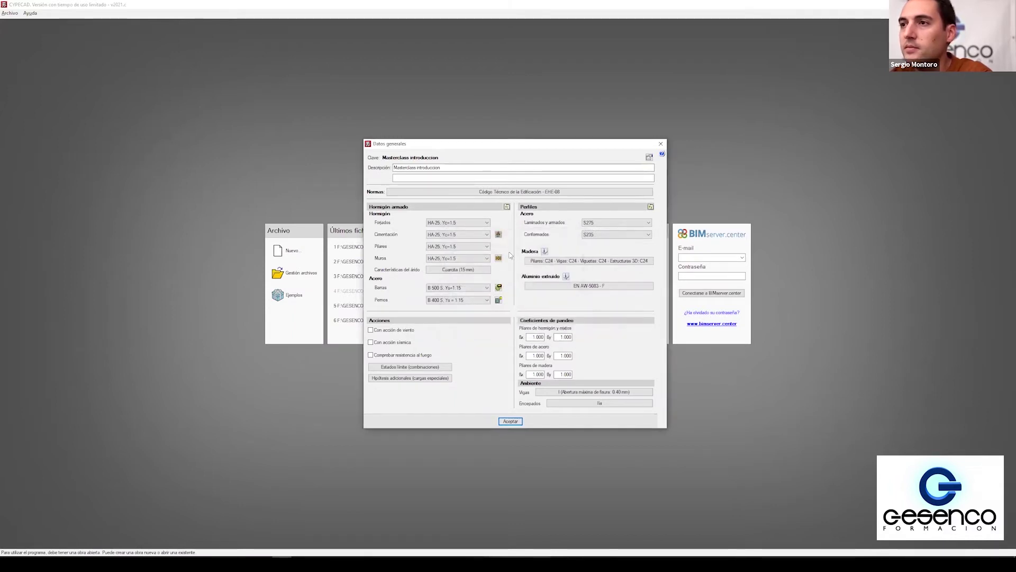
Step: Select HA-25, Yc=1.5 as the floor slab (Forjados) concrete and review the available reinforcing bar steel grades
{"action": "left_click", "coordinate": [470, 222]}
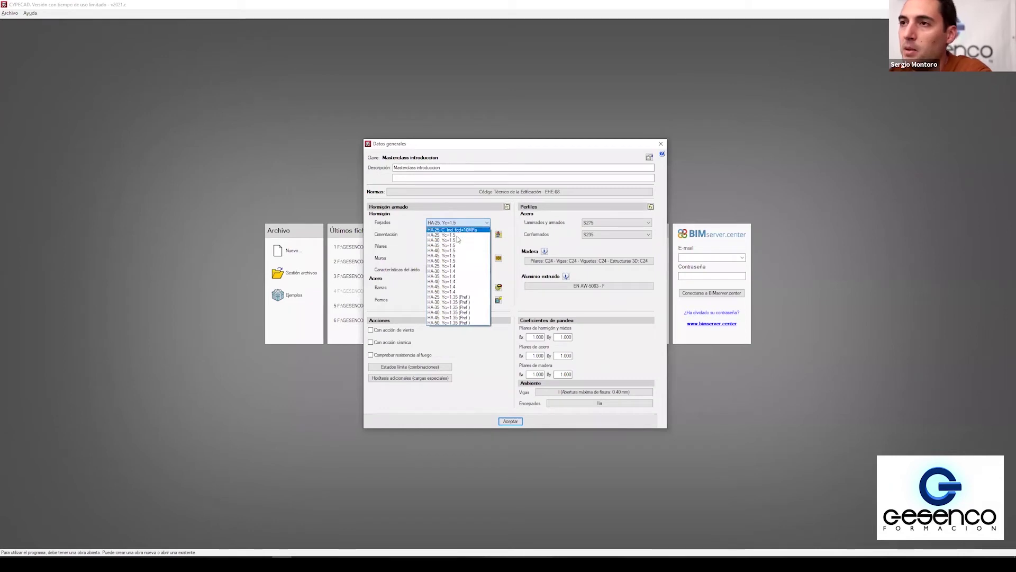
{"action": "left_click", "coordinate": [456, 235]}
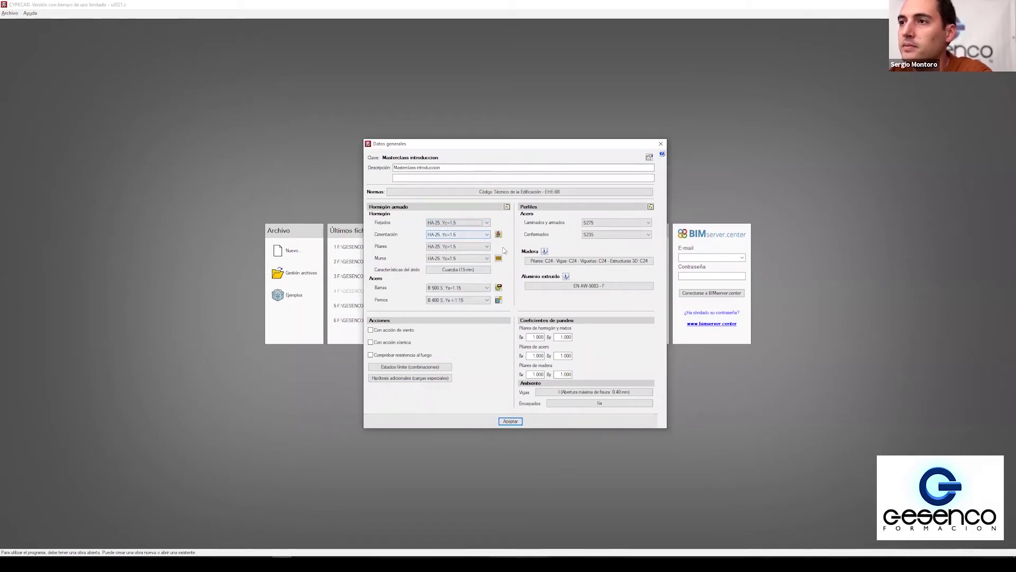
{"action": "left_click", "coordinate": [467, 289]}
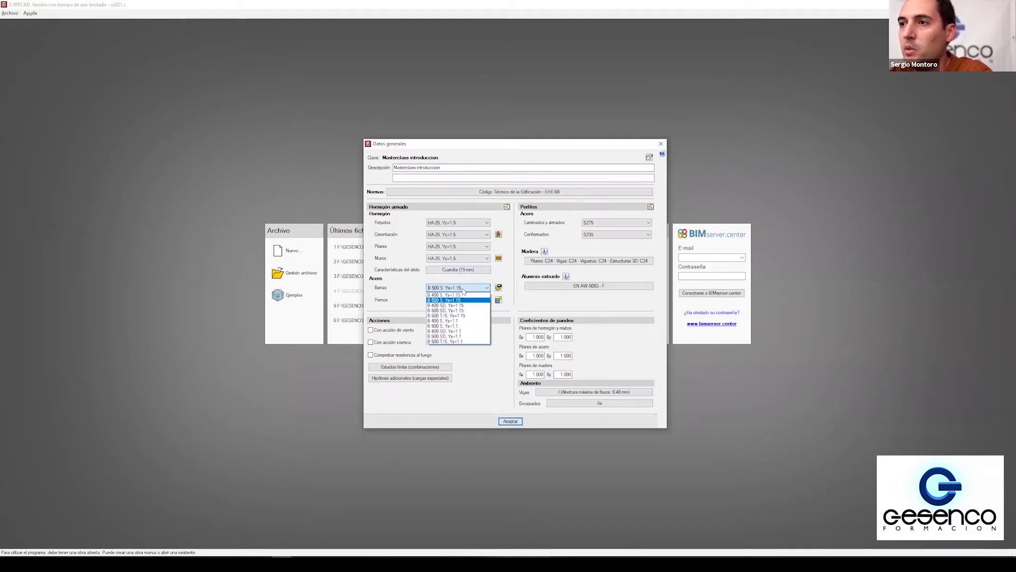
{"action": "left_click", "coordinate": [404, 288]}
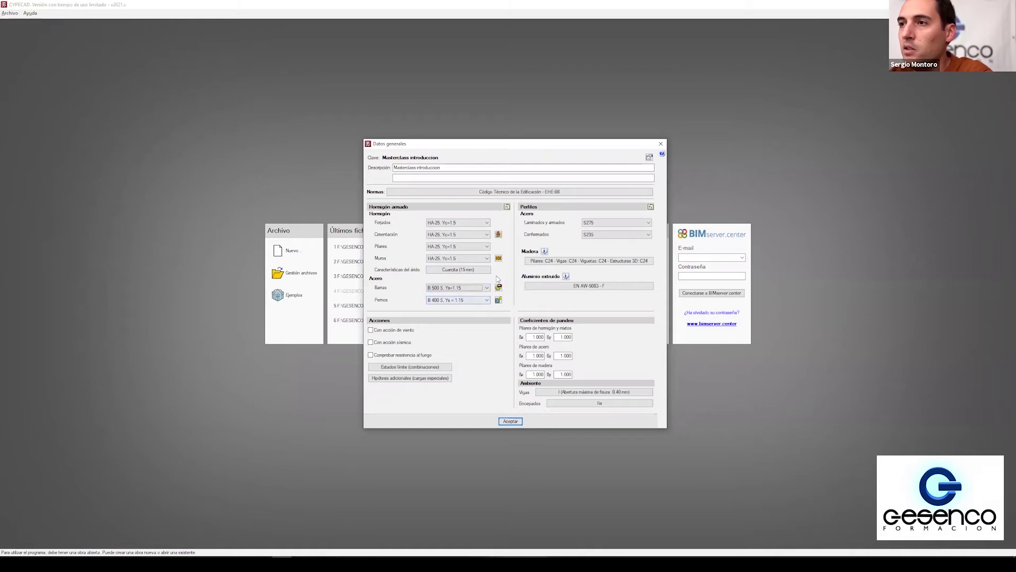
Step: Look over the masonry wall options (Muros de fábrica) and leave them as they are
{"action": "left_click", "coordinate": [499, 259]}
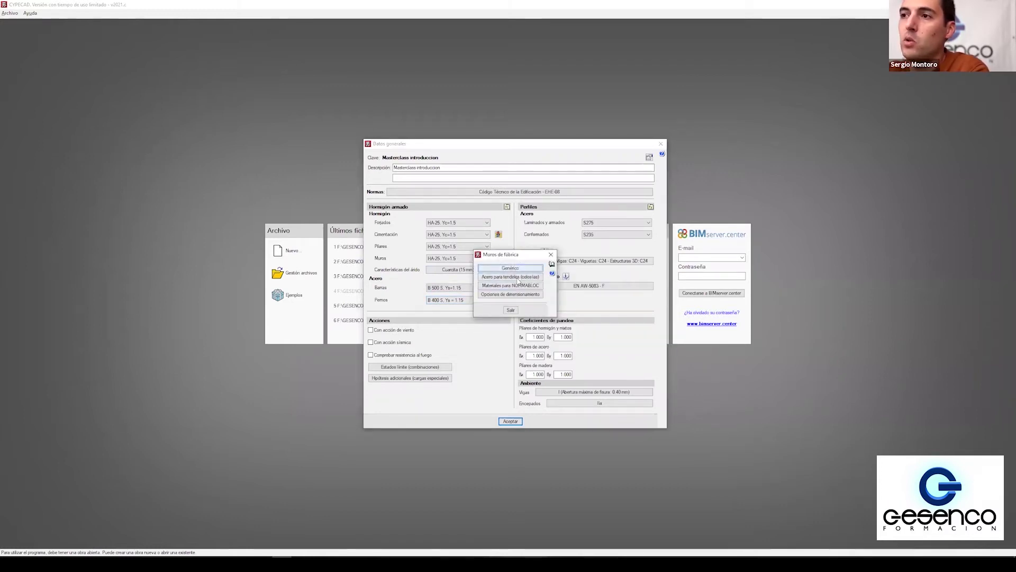
{"action": "mouse_move", "coordinate": [514, 290]}
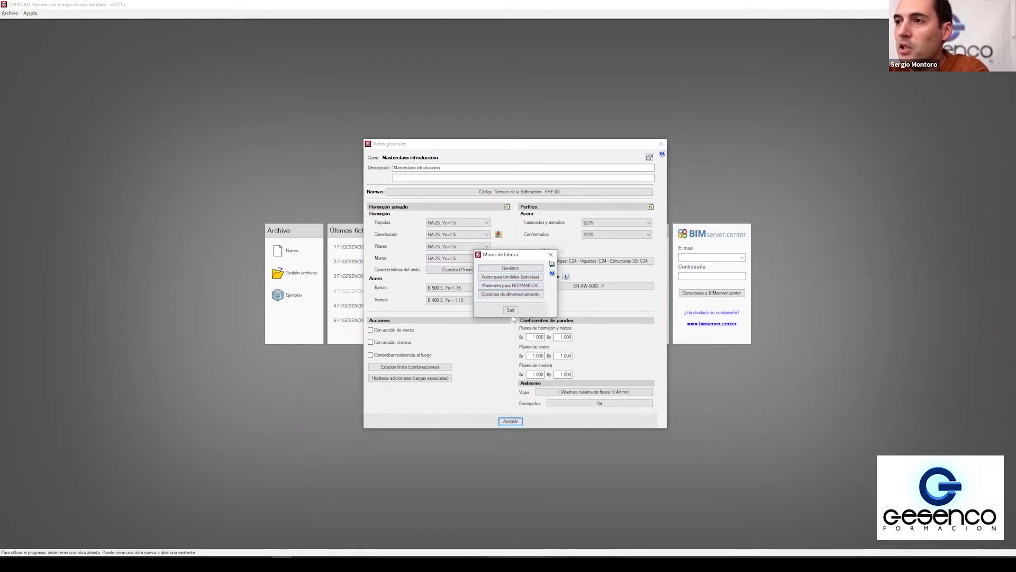
{"action": "left_click", "coordinate": [510, 311]}
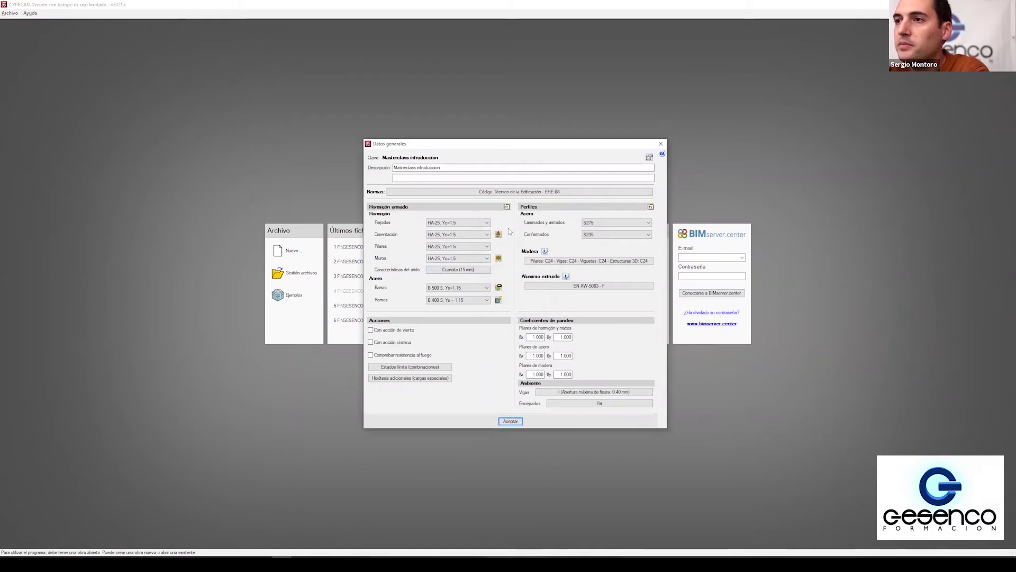
Step: Review the column reinforcement tables for rectangular and circular columns within the bar steel type options
{"action": "left_click", "coordinate": [498, 287]}
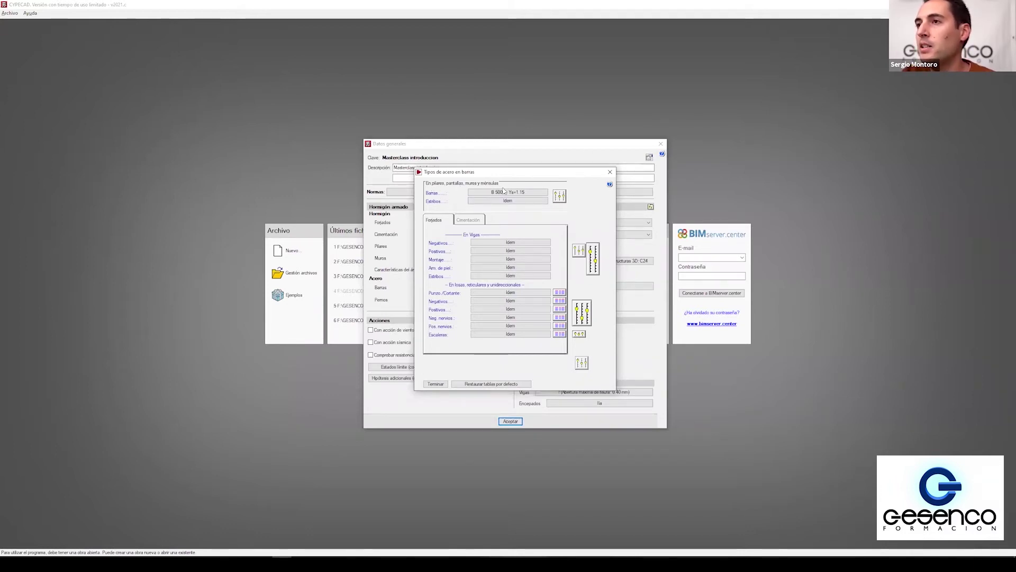
{"action": "left_click", "coordinate": [561, 196]}
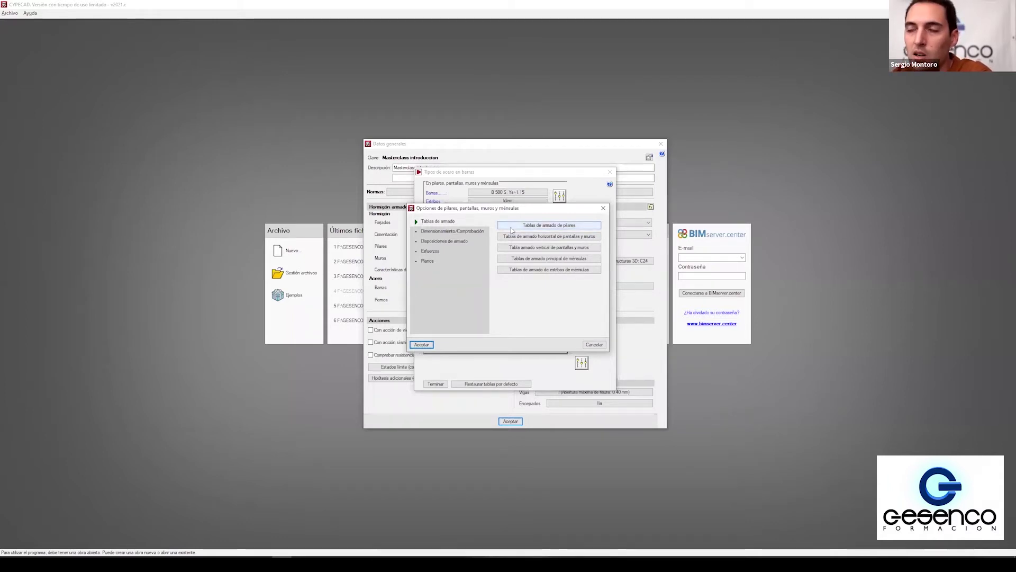
{"action": "left_click", "coordinate": [539, 228]}
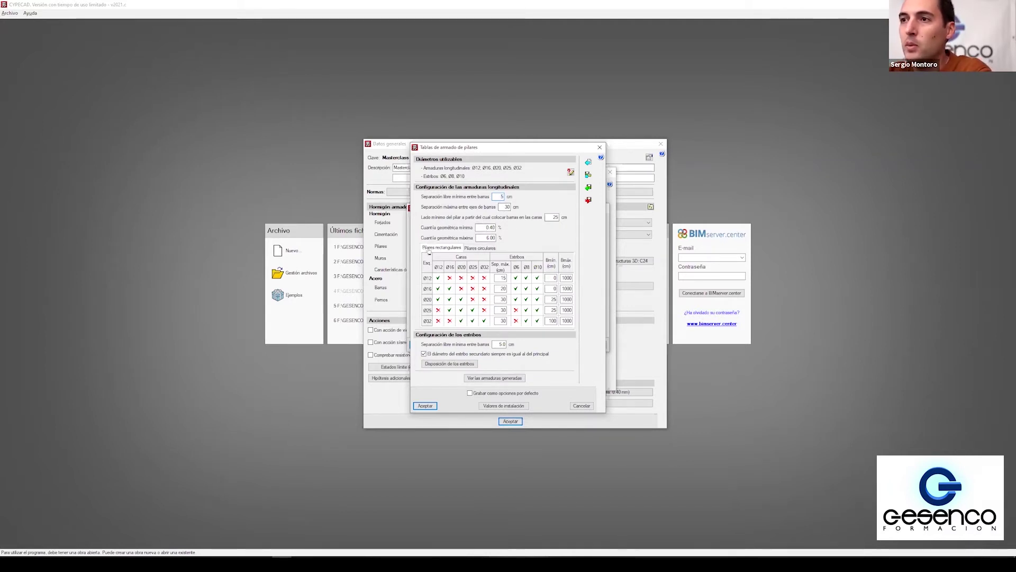
{"action": "left_click", "coordinate": [479, 248]}
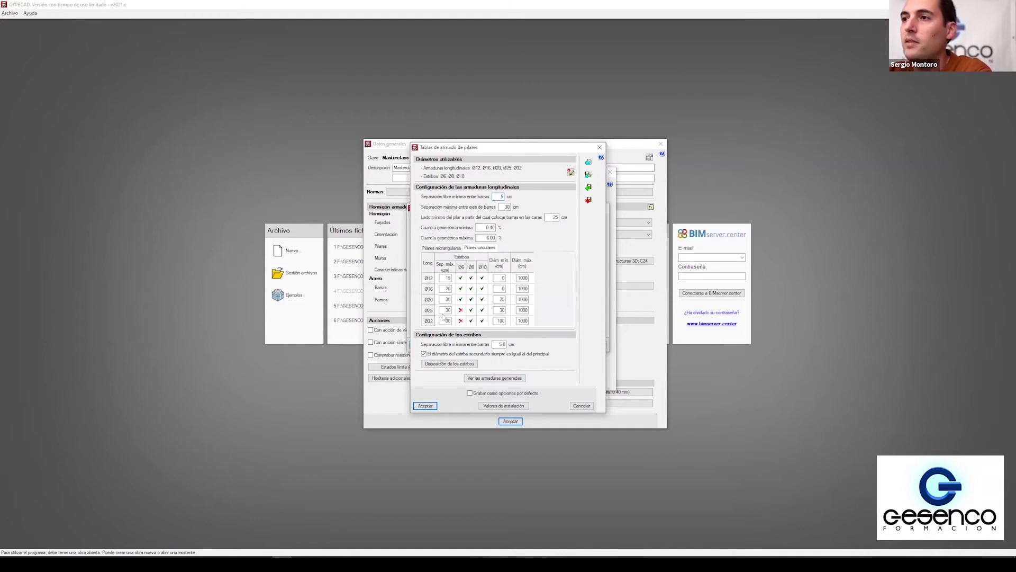
{"action": "left_click", "coordinate": [581, 406]}
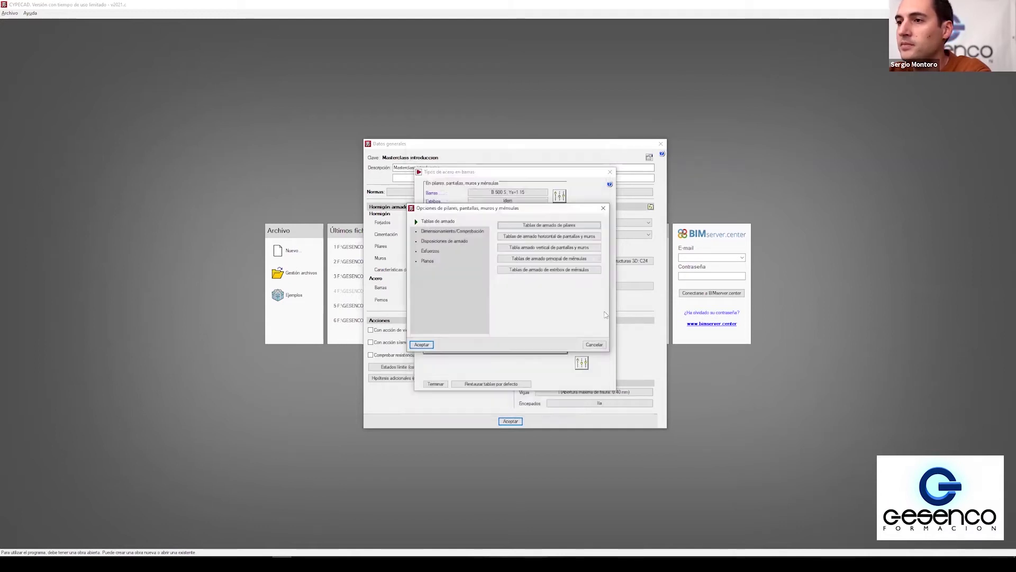
Step: Review the column sizing and reinforcement arrangement options, including the floor-level laps (Solapes a nivel de planta)
{"action": "left_click", "coordinate": [441, 231]}
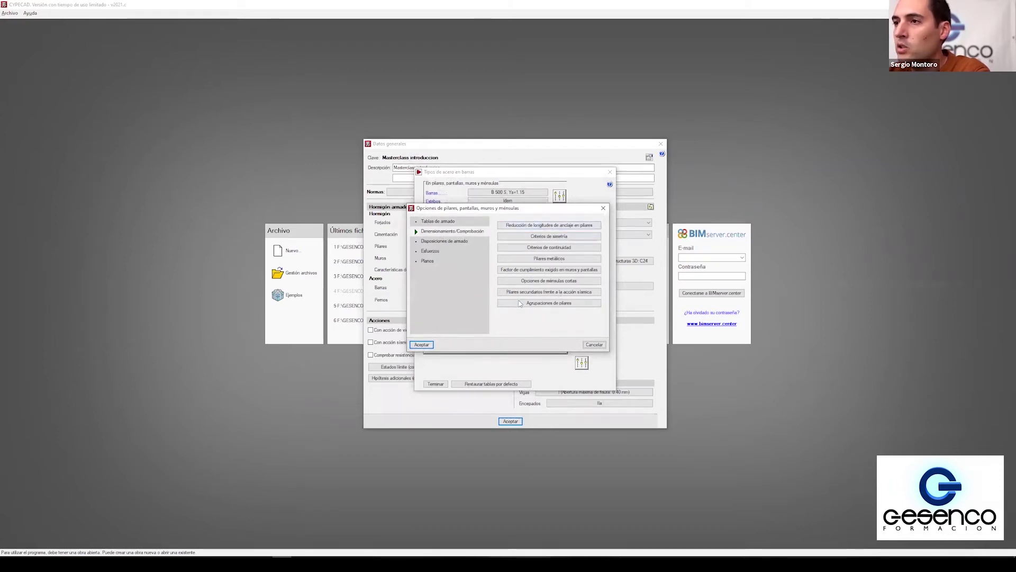
{"action": "left_click", "coordinate": [442, 243]}
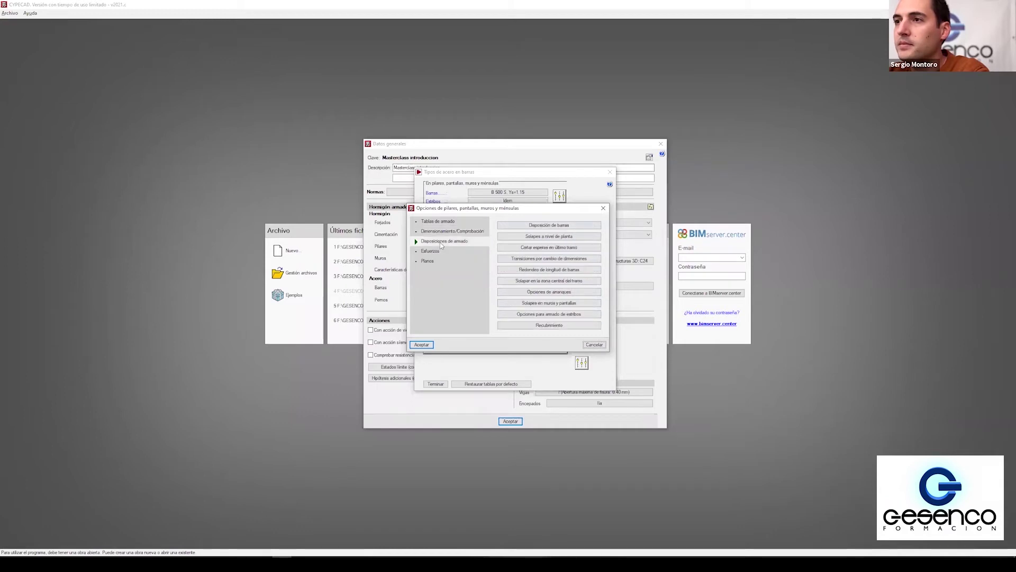
{"action": "left_click", "coordinate": [585, 237]}
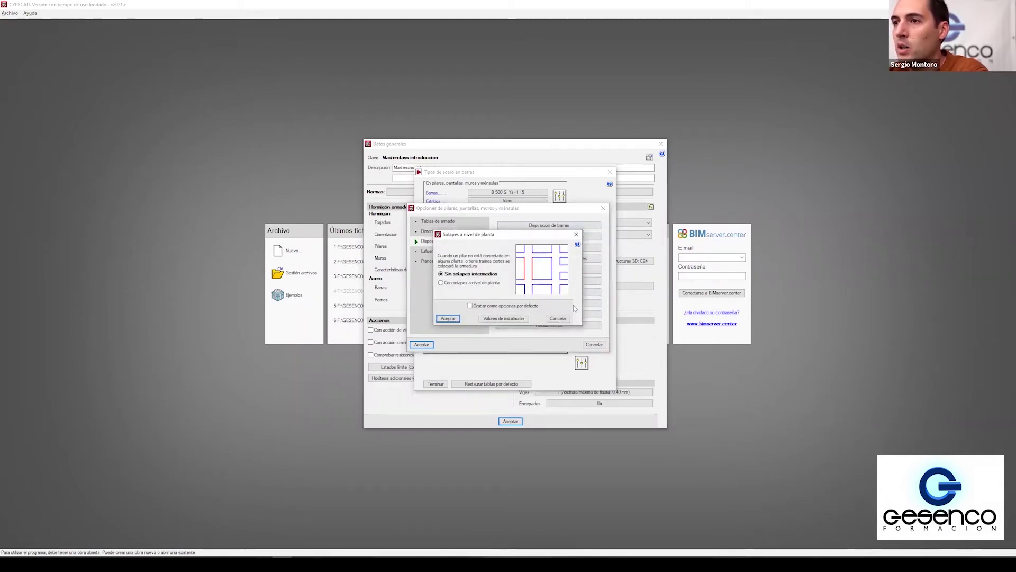
{"action": "left_click", "coordinate": [564, 318]}
Step: Review the column force options (Esfuerzos) and the axial stiffness coefficients for columns, shear walls and walls
{"action": "left_click", "coordinate": [439, 253]}
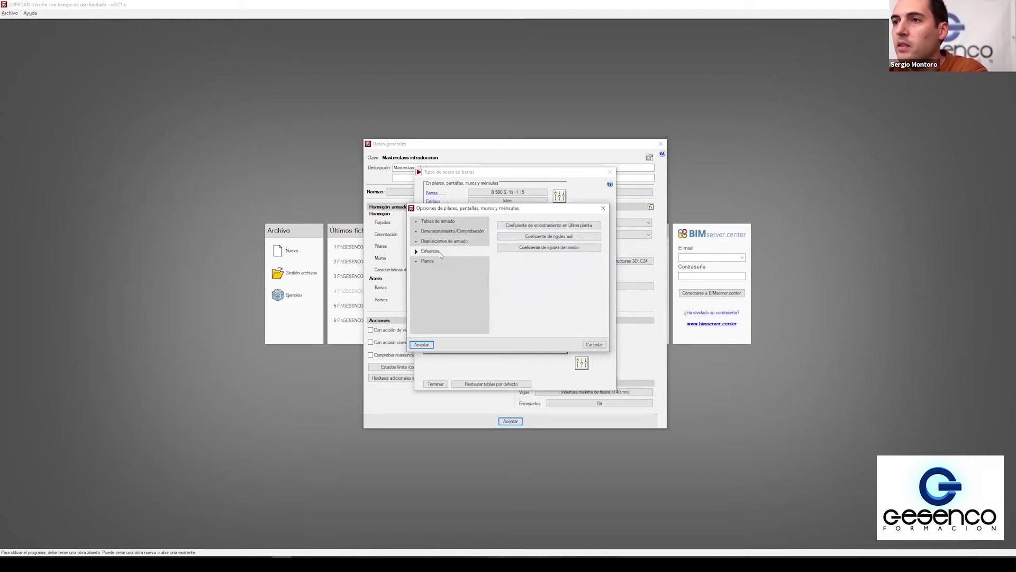
{"action": "left_click", "coordinate": [565, 237]}
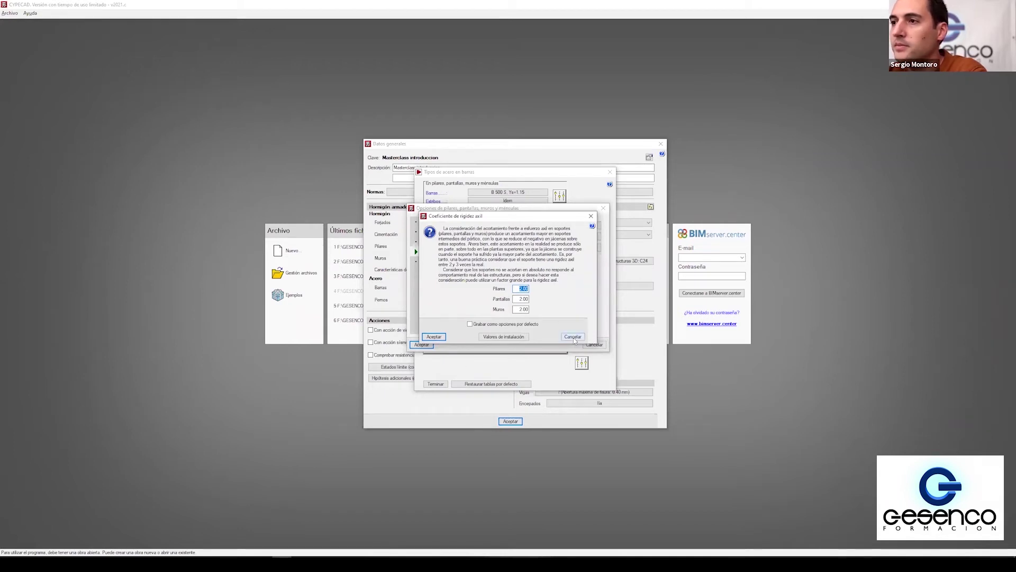
{"action": "left_click", "coordinate": [435, 337]}
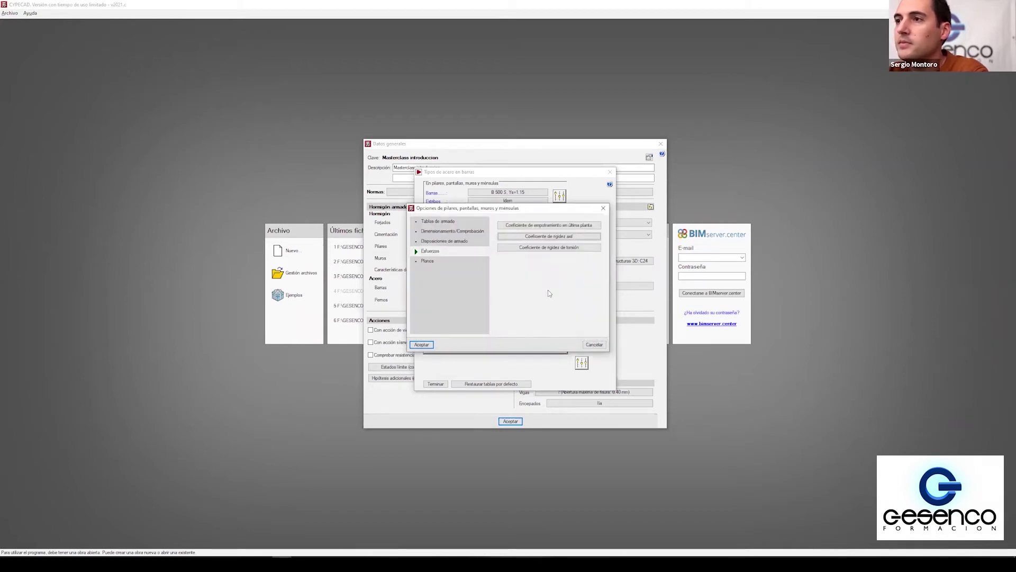
Step: Check the column schedule (Cuadro de pilares) drawing options and leave the column options without saving
{"action": "left_click", "coordinate": [427, 260]}
{"action": "left_click", "coordinate": [569, 236]}
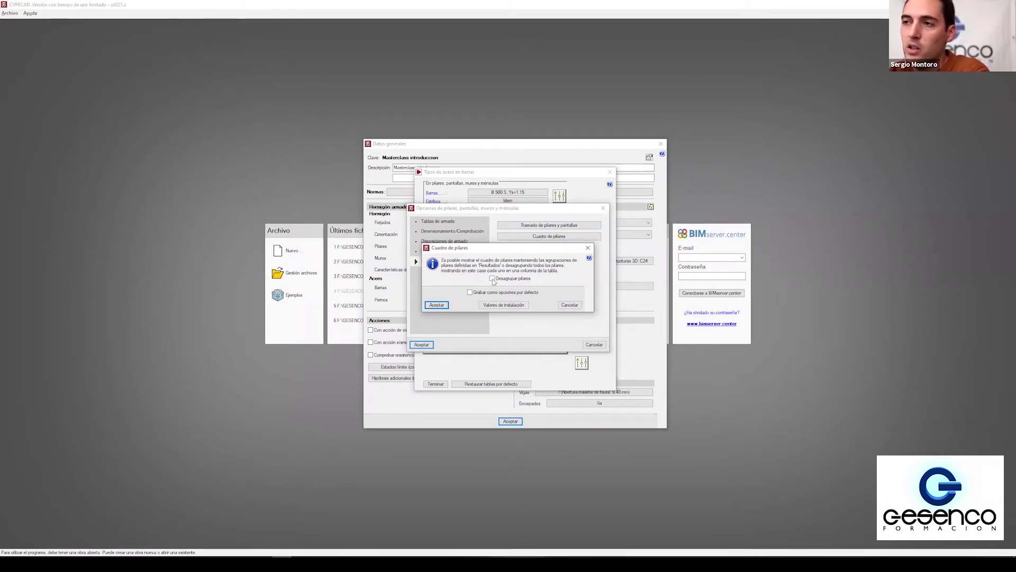
{"action": "left_click", "coordinate": [572, 305]}
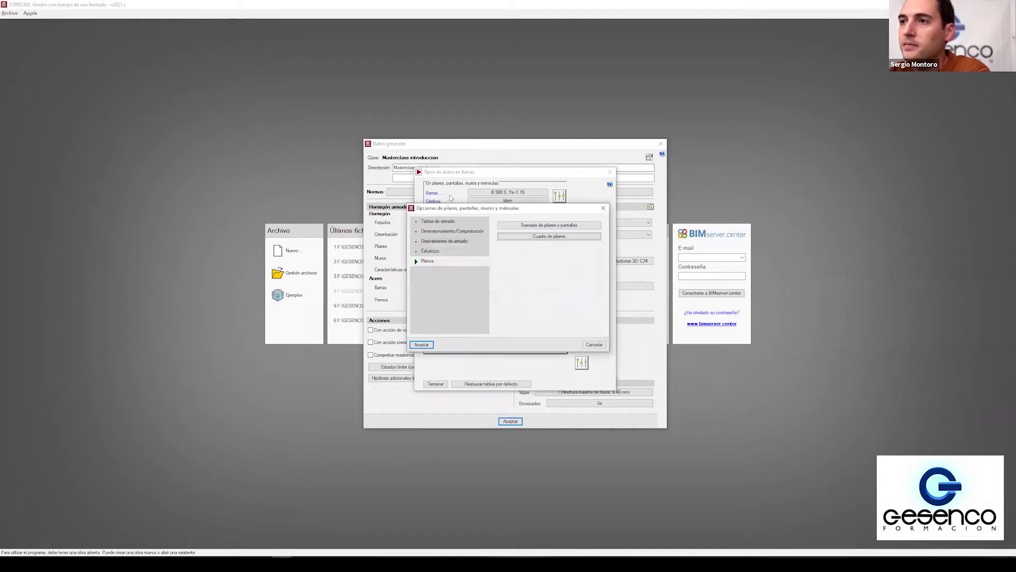
{"action": "left_click", "coordinate": [594, 344]}
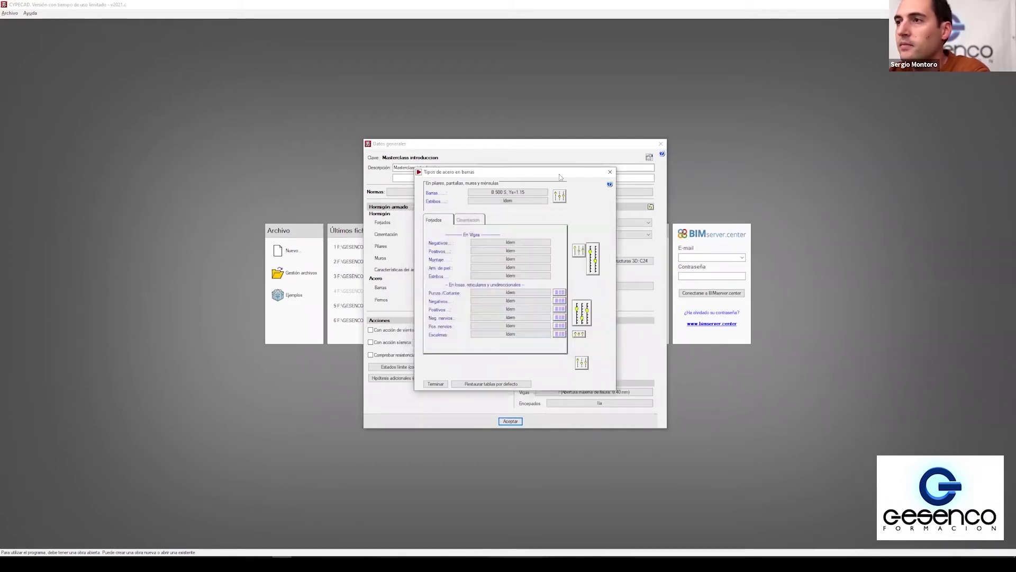
Step: Review the beam error assessment (Valoración de errores): design recommendations and the EHE-08 ELU and ELS requirements
{"action": "left_click", "coordinate": [593, 259]}
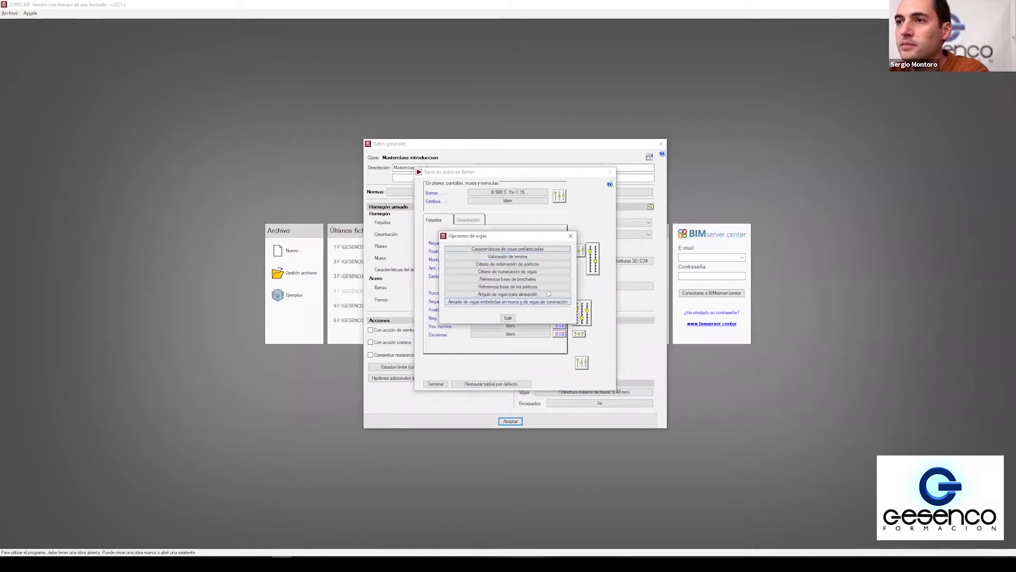
{"action": "left_click", "coordinate": [510, 257]}
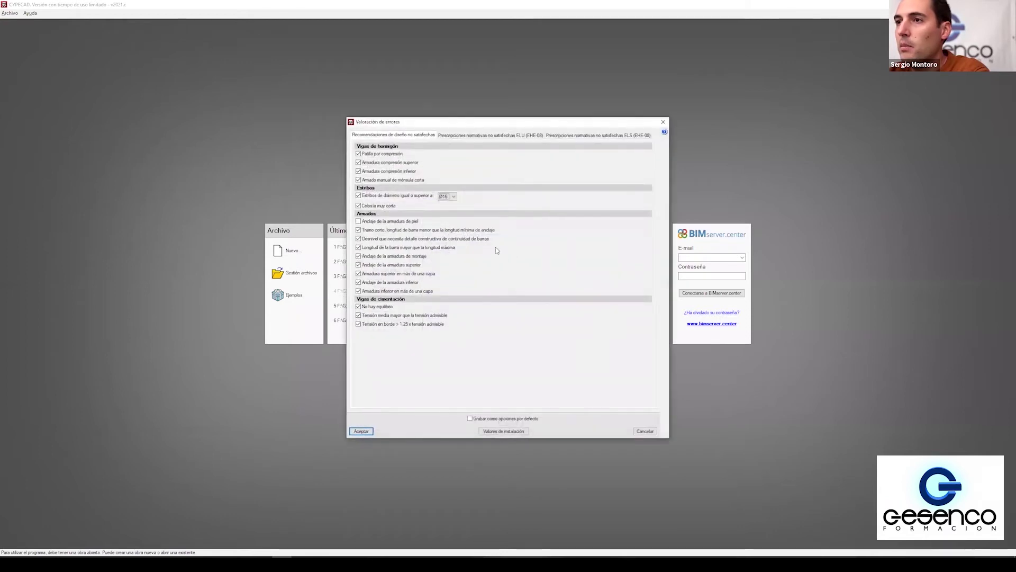
{"action": "left_click", "coordinate": [470, 138]}
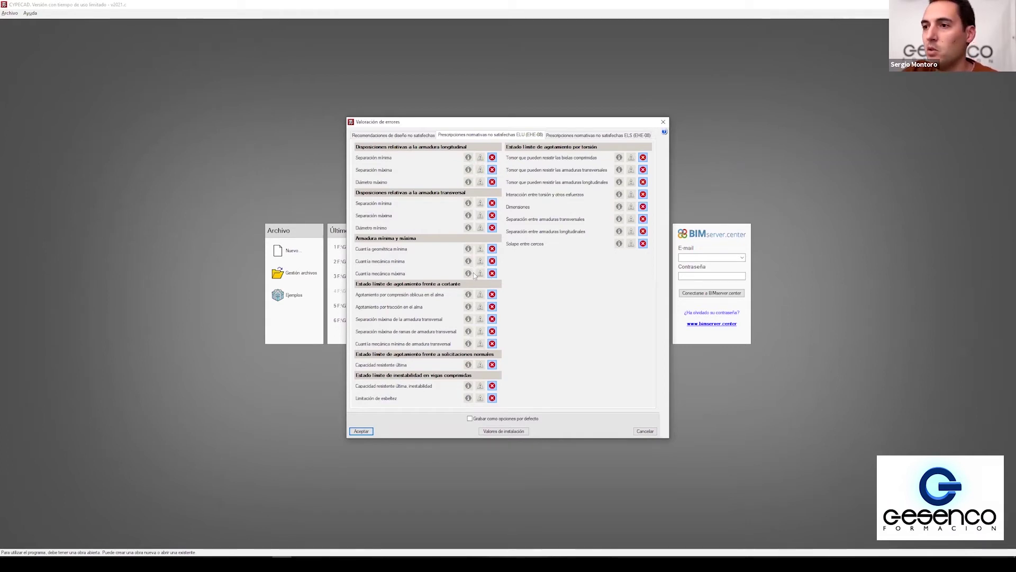
{"action": "left_click", "coordinate": [582, 135]}
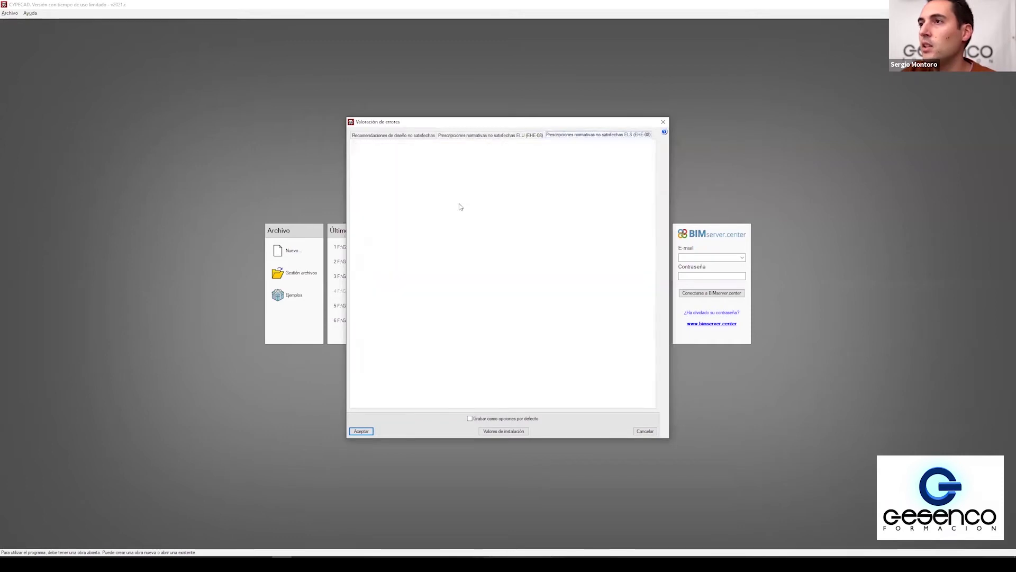
{"action": "left_click", "coordinate": [387, 136]}
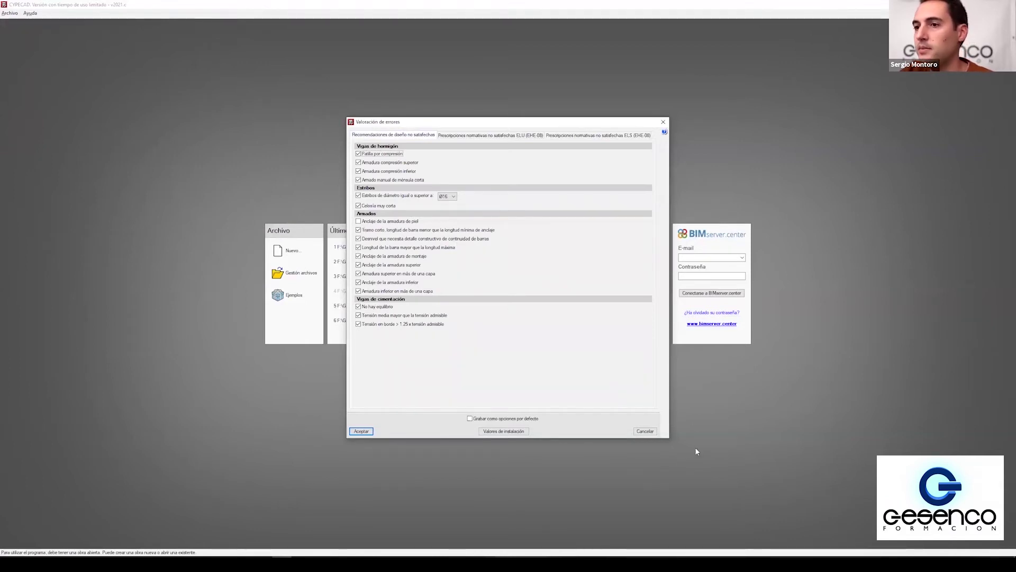
{"action": "left_click", "coordinate": [650, 432]}
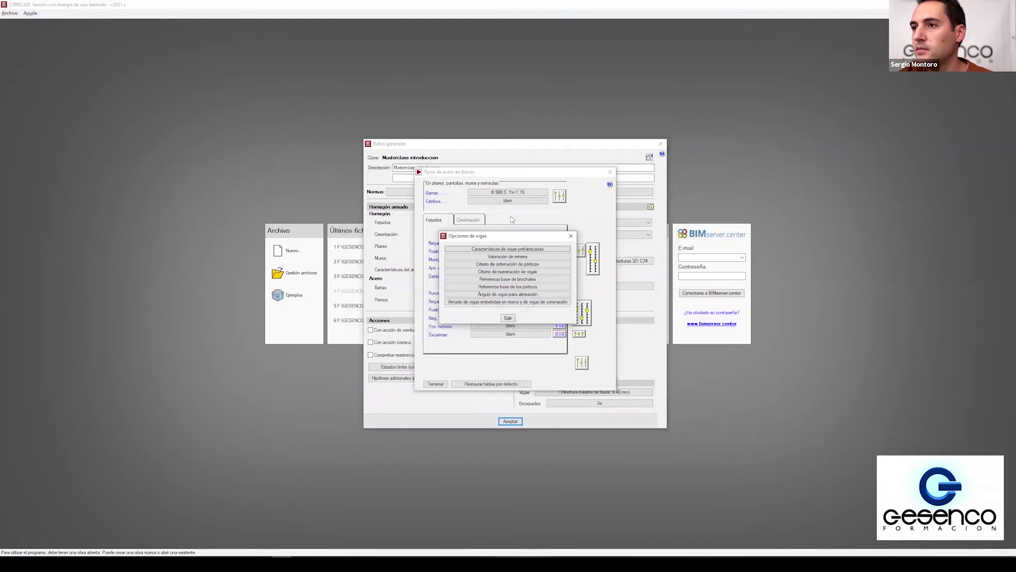
Step: Check the beam numbering criterion (Criterio de numeración de vigas) and close the beam options
{"action": "left_click", "coordinate": [505, 273]}
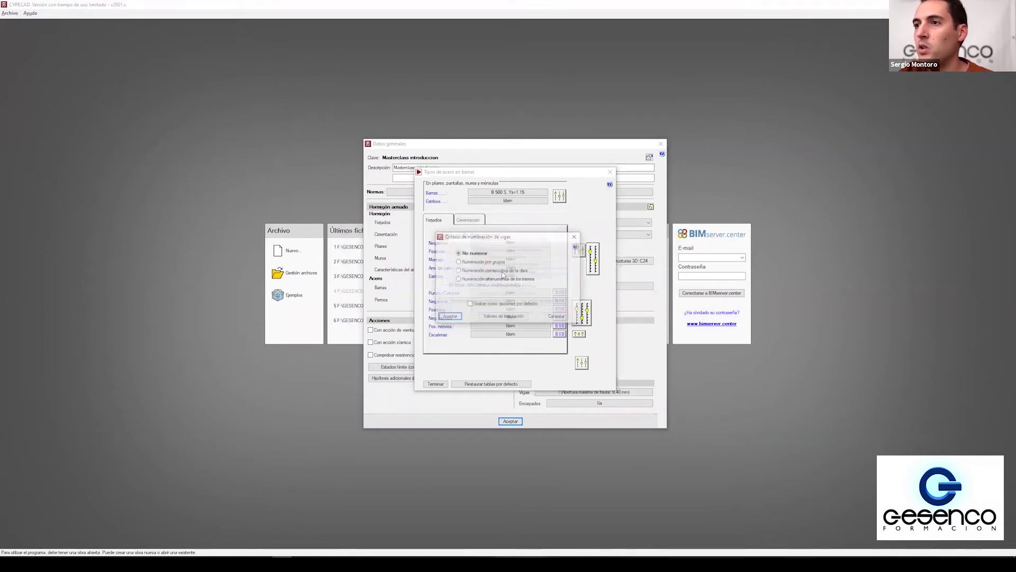
{"action": "left_click", "coordinate": [562, 317]}
{"action": "left_click", "coordinate": [506, 318]}
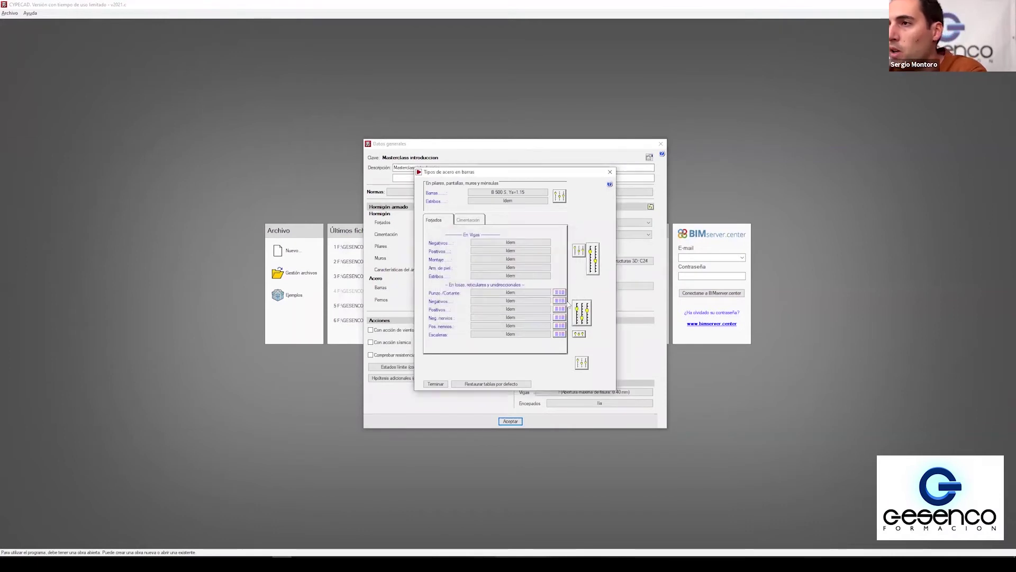
Step: Review the punching shear reinforcement table for solid and waffle slabs and leave it without changes
{"action": "left_click", "coordinate": [560, 292]}
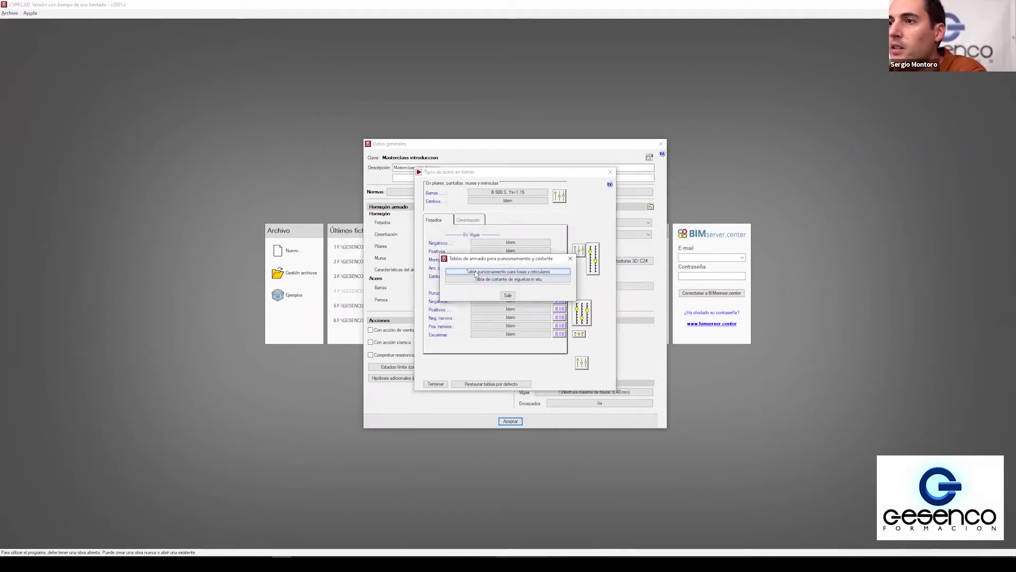
{"action": "left_click", "coordinate": [476, 273]}
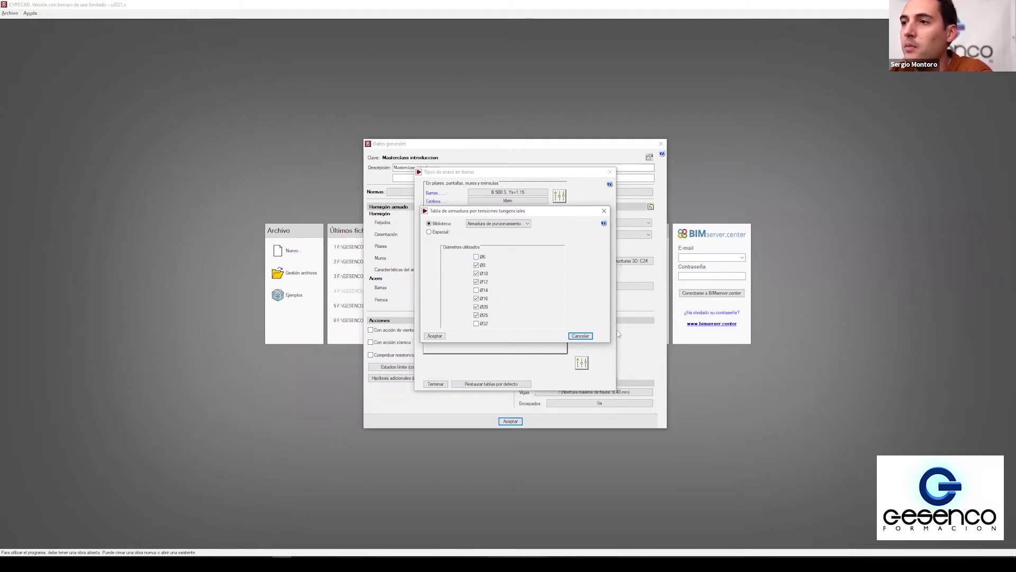
{"action": "left_click", "coordinate": [524, 223]}
{"action": "left_click", "coordinate": [590, 337]}
{"action": "left_click", "coordinate": [590, 337]}
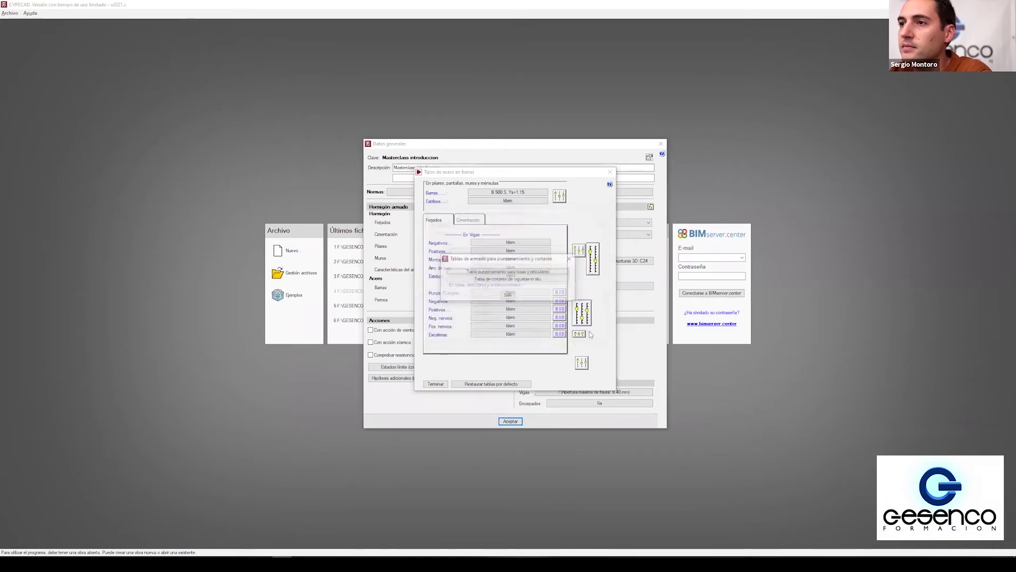
{"action": "left_click", "coordinate": [509, 296]}
Step: Review the concrete covers (Recubrimientos), including the columns and walls cover, and leave the bar steel options without changes
{"action": "left_click", "coordinate": [581, 364]}
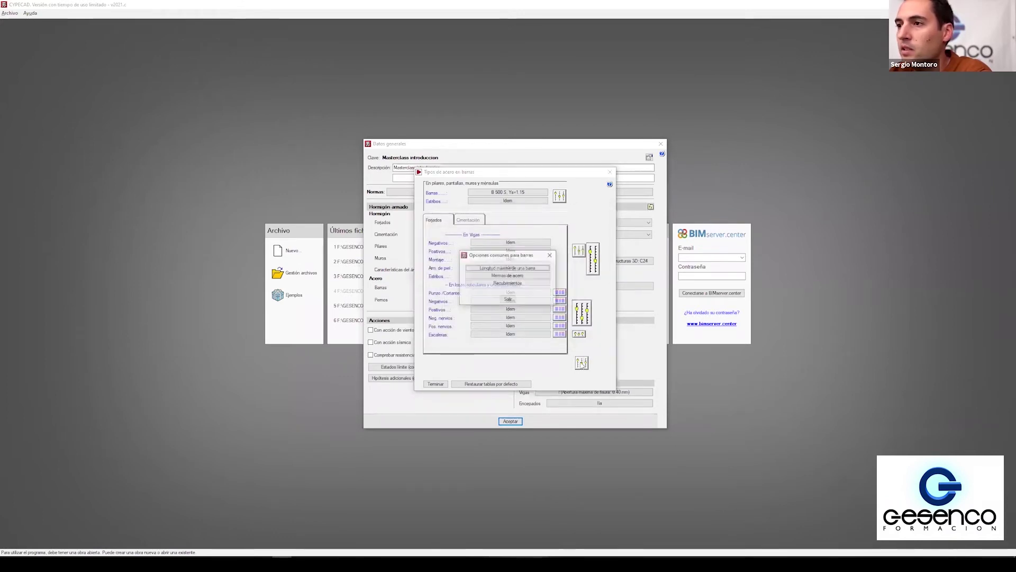
{"action": "left_click", "coordinate": [513, 284]}
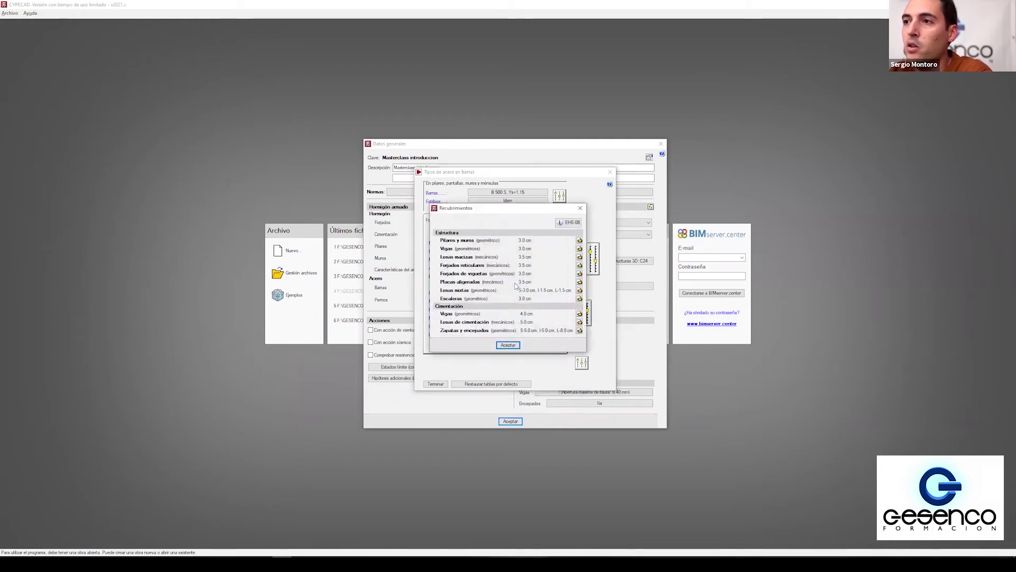
{"action": "left_click", "coordinate": [579, 241]}
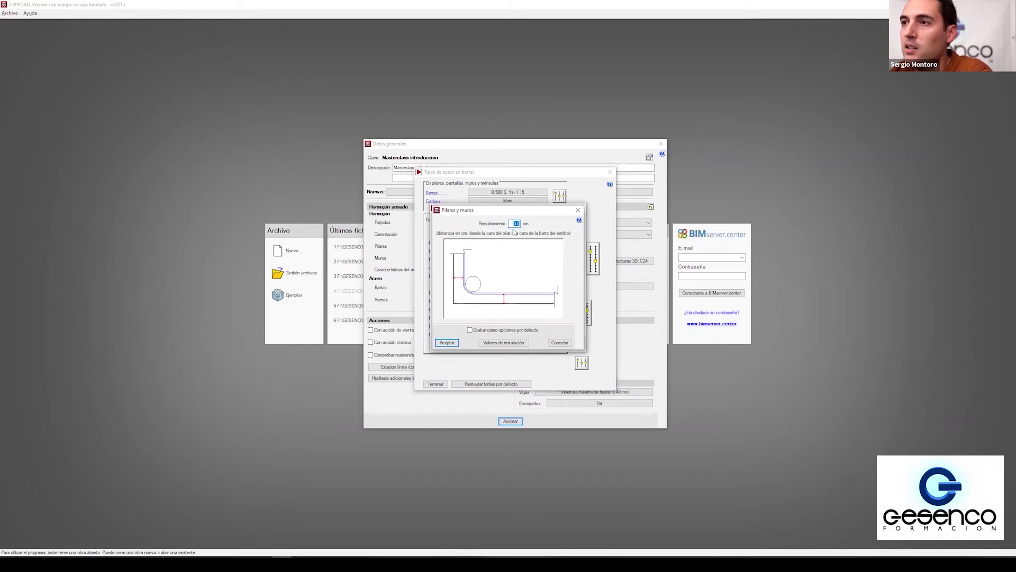
{"action": "left_click", "coordinate": [512, 223]}
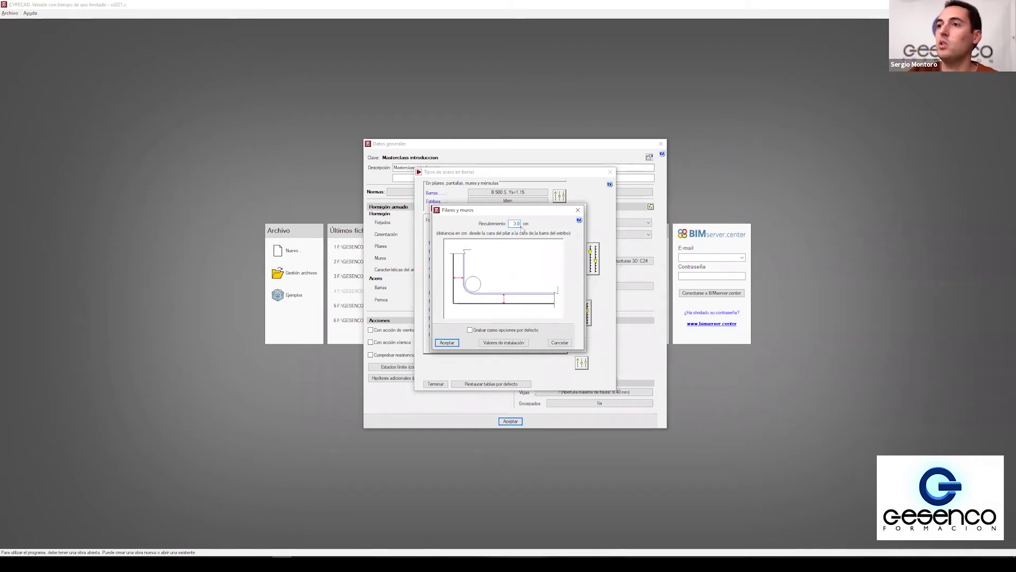
{"action": "left_click", "coordinate": [559, 343]}
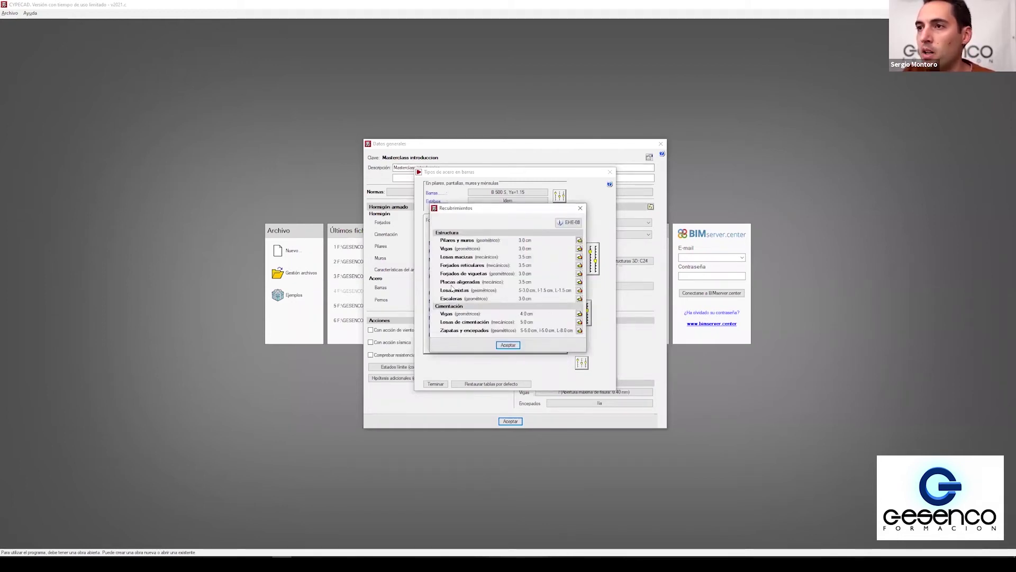
{"action": "left_click", "coordinate": [512, 346]}
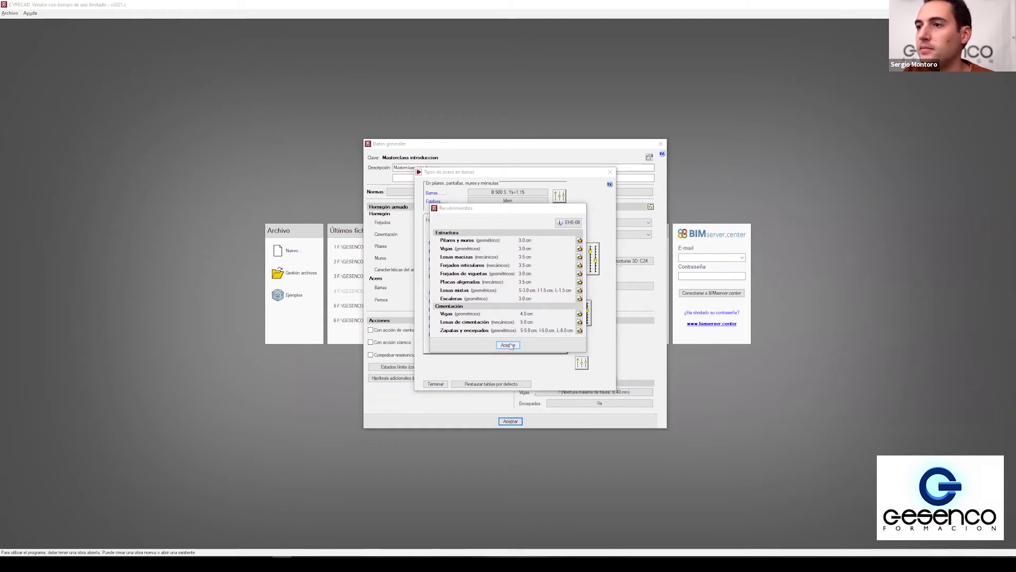
{"action": "left_click", "coordinate": [505, 298]}
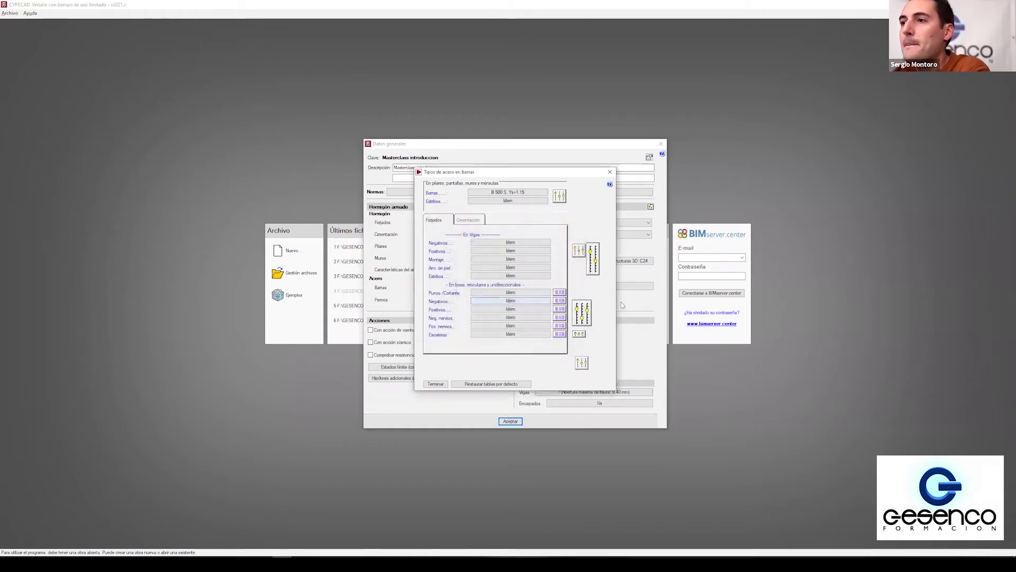
{"action": "left_click", "coordinate": [435, 383]}
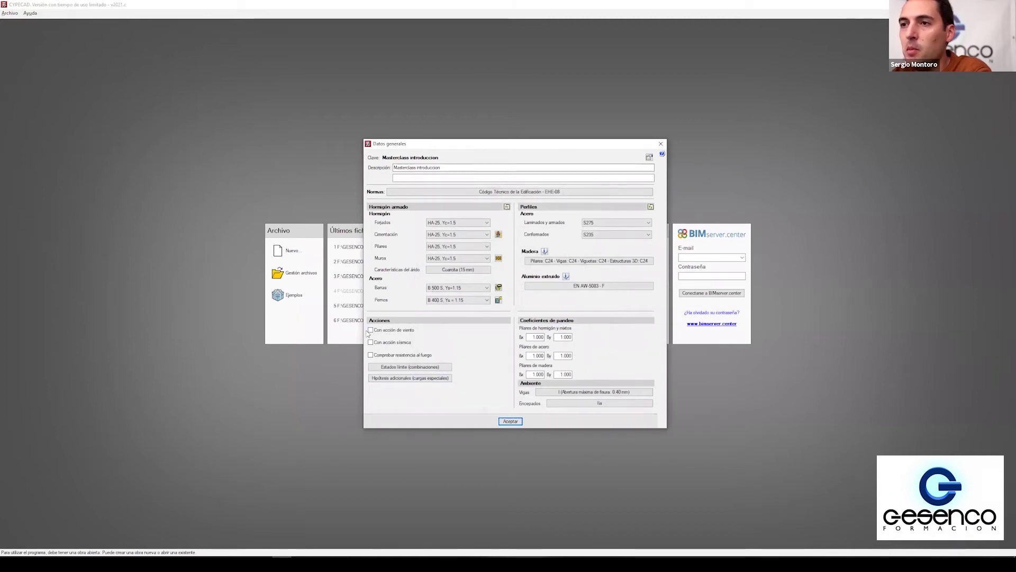
Step: Enable wind action per CTE DB SE-AE, checking the wind map of Spain, with wind zone A and terrain roughness grade III
{"action": "left_click", "coordinate": [371, 330]}
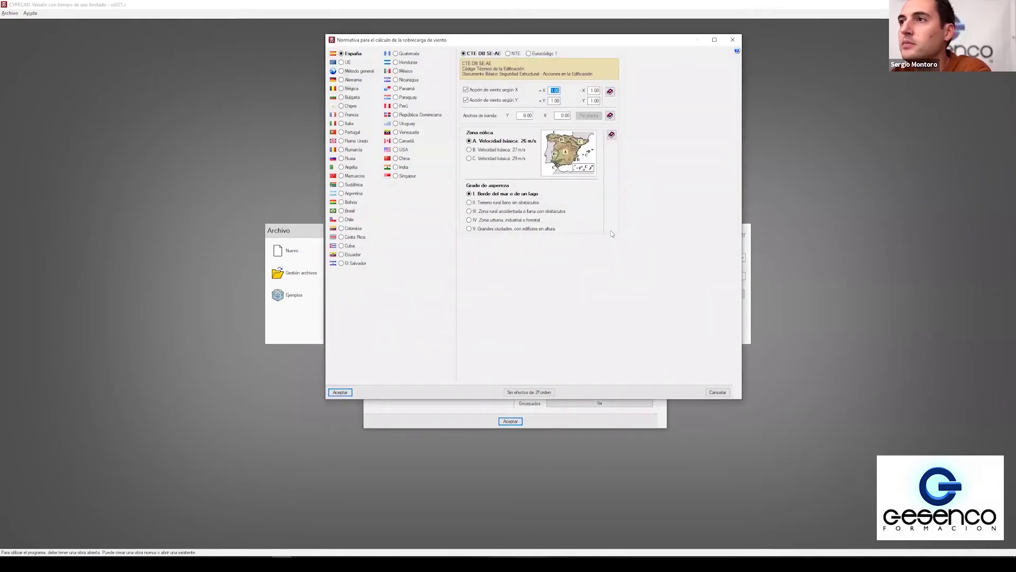
{"action": "left_click", "coordinate": [492, 142]}
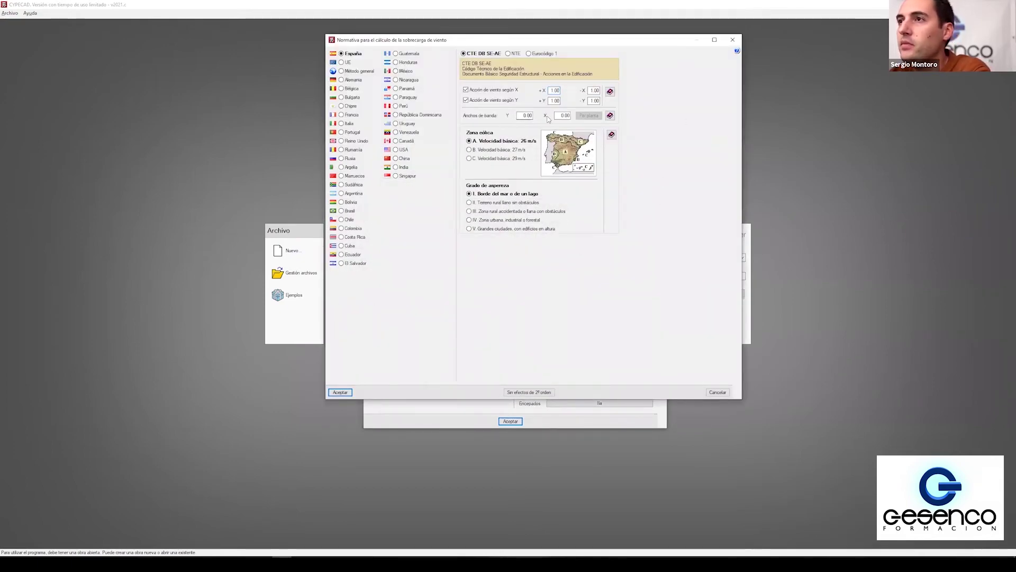
{"action": "left_click", "coordinate": [565, 152]}
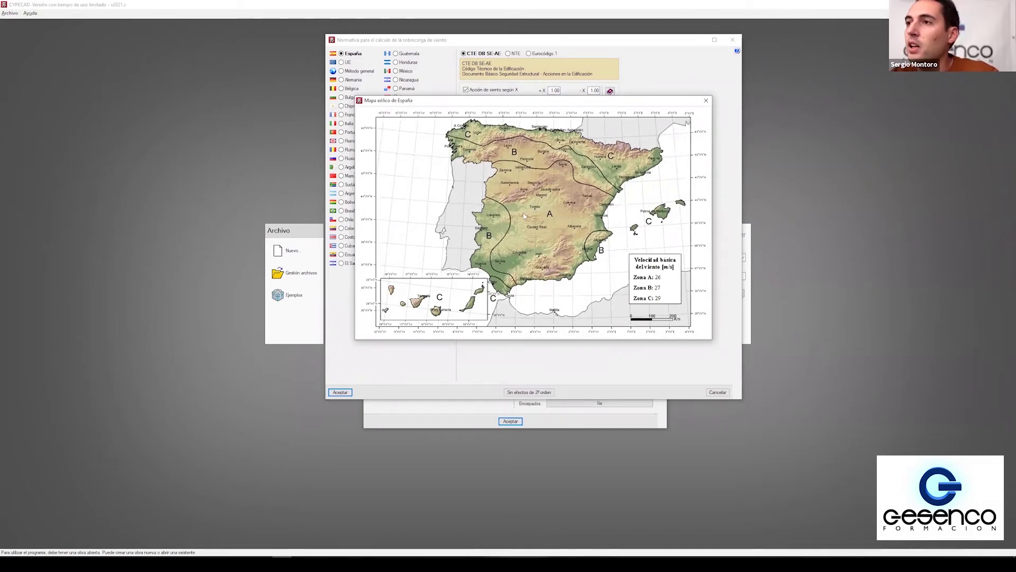
{"action": "left_click", "coordinate": [706, 100]}
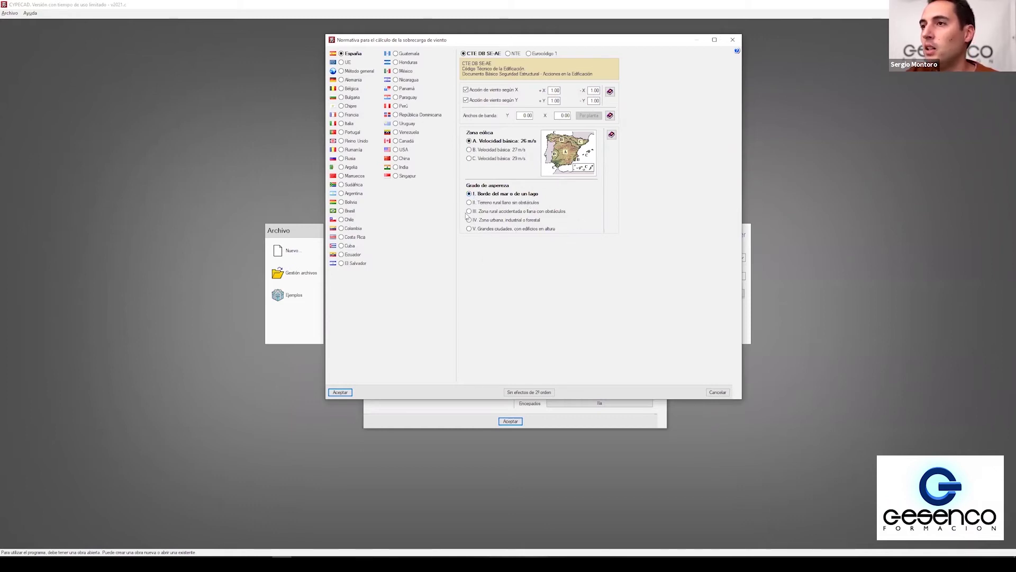
{"action": "left_click", "coordinate": [469, 212]}
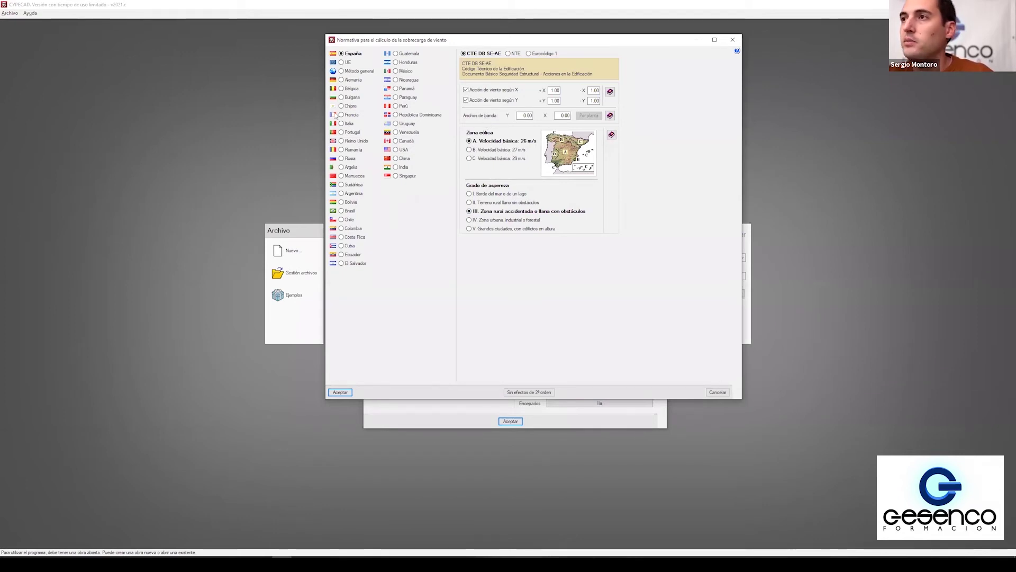
Step: Read the band width explanation, switch to the 2.0 VIVIENDA PAREADA drawing in AutoCAD and measure the building's overall length in X
{"action": "left_click", "coordinate": [610, 116]}
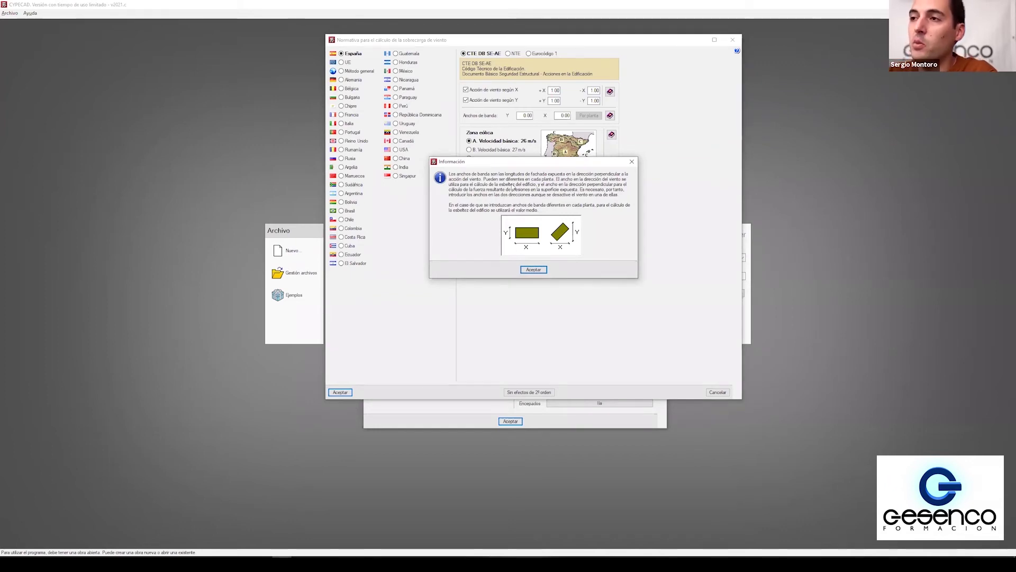
{"action": "left_click", "coordinate": [534, 271]}
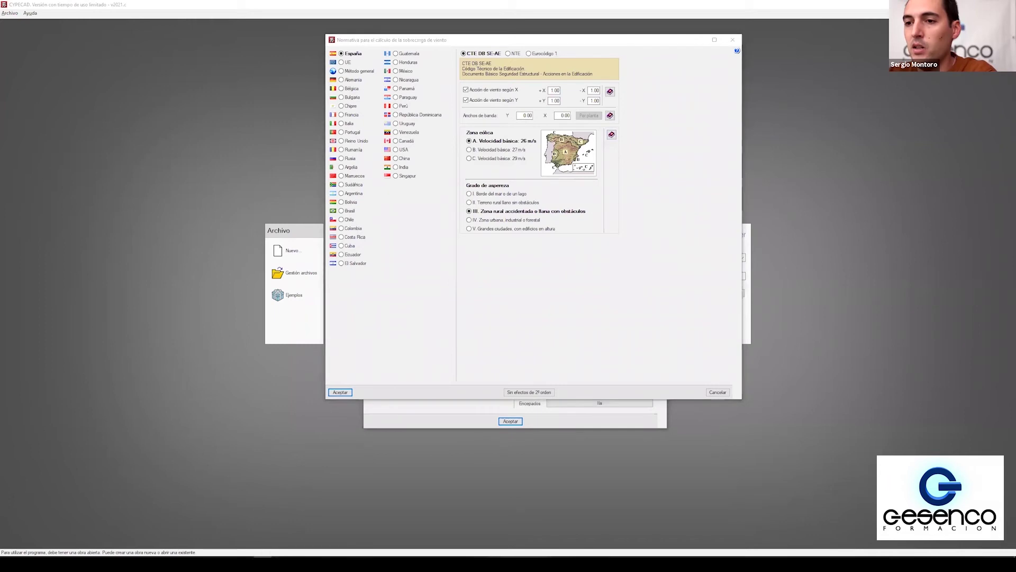
{"action": "mouse_move", "coordinate": [262, 564]}
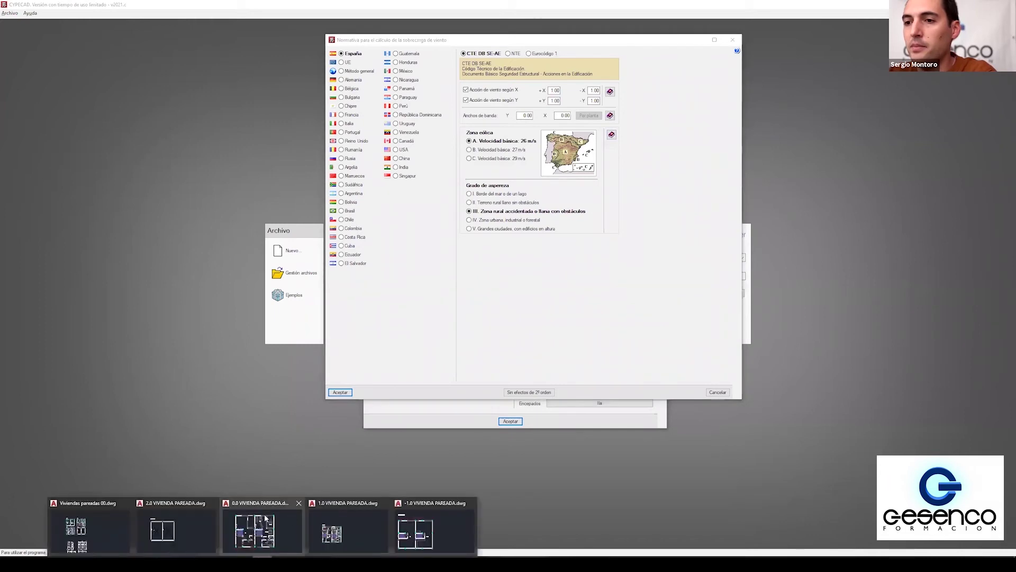
{"action": "left_click", "coordinate": [163, 531]}
{"action": "middle_click_drag", "start_coordinate": [197, 195], "coordinate": [217, 188]}
{"action": "type", "text": "dist"}
{"action": "key", "text": "Return"}
{"action": "scroll", "coordinate": [208, 410], "scroll_direction": "up", "scroll_amount": 5}
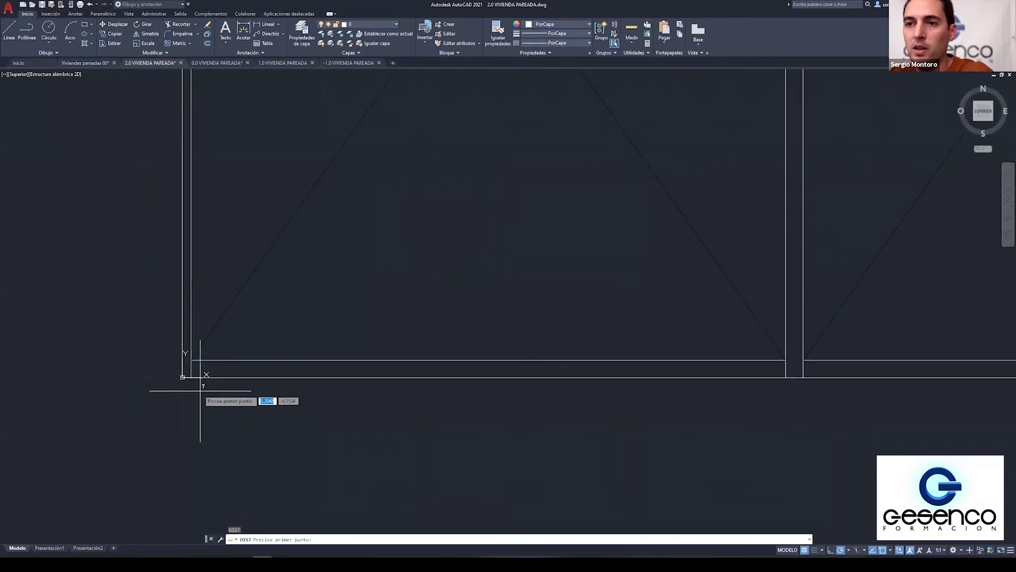
{"action": "scroll", "coordinate": [182, 378], "scroll_direction": "up", "scroll_amount": 2}
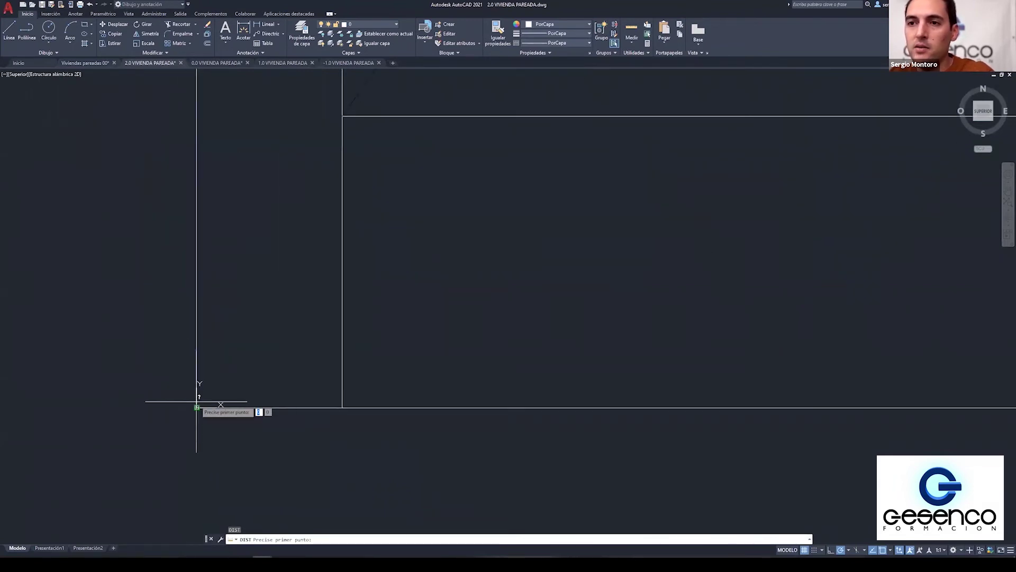
{"action": "left_click", "coordinate": [197, 407]}
{"action": "scroll", "coordinate": [375, 350], "scroll_direction": "down", "scroll_amount": 6}
{"action": "scroll", "coordinate": [375, 349], "scroll_direction": "up", "scroll_amount": 7}
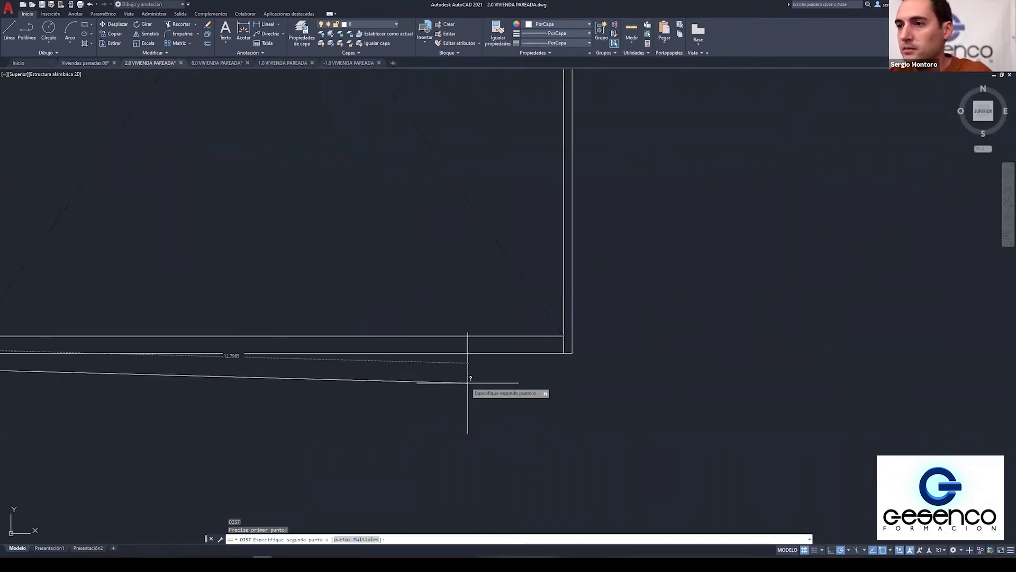
{"action": "left_click", "coordinate": [634, 335]}
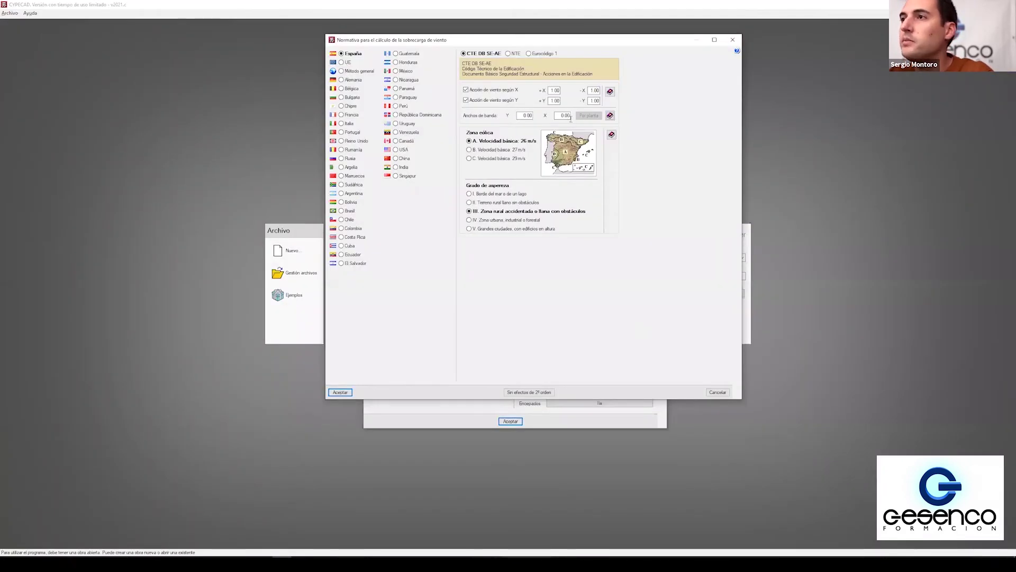
Step: Back in CYPECAD, set the wind band width in X (Anchos de banda) to 14
{"action": "double_click", "coordinate": [570, 116]}
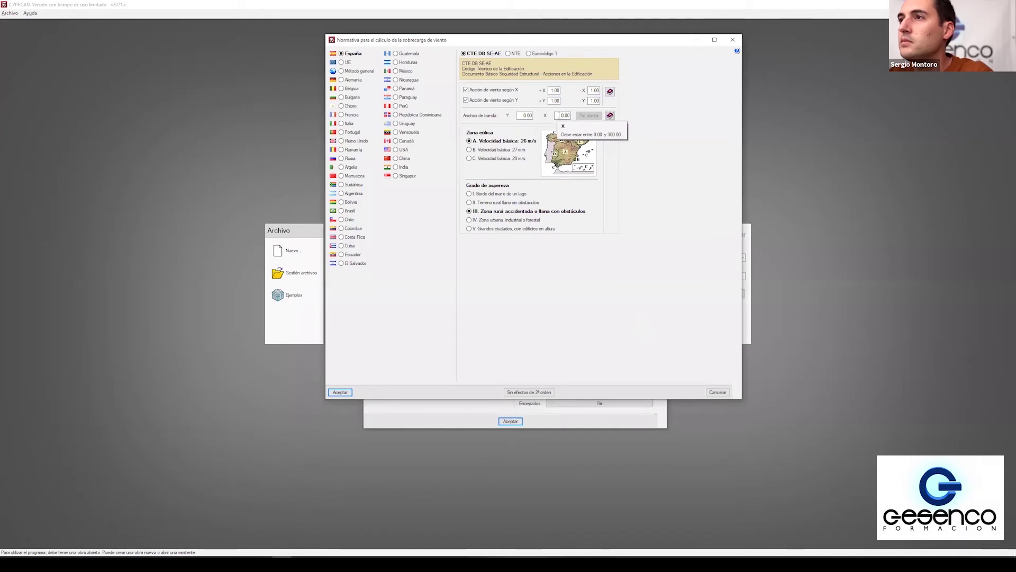
{"action": "type", "text": "14"}
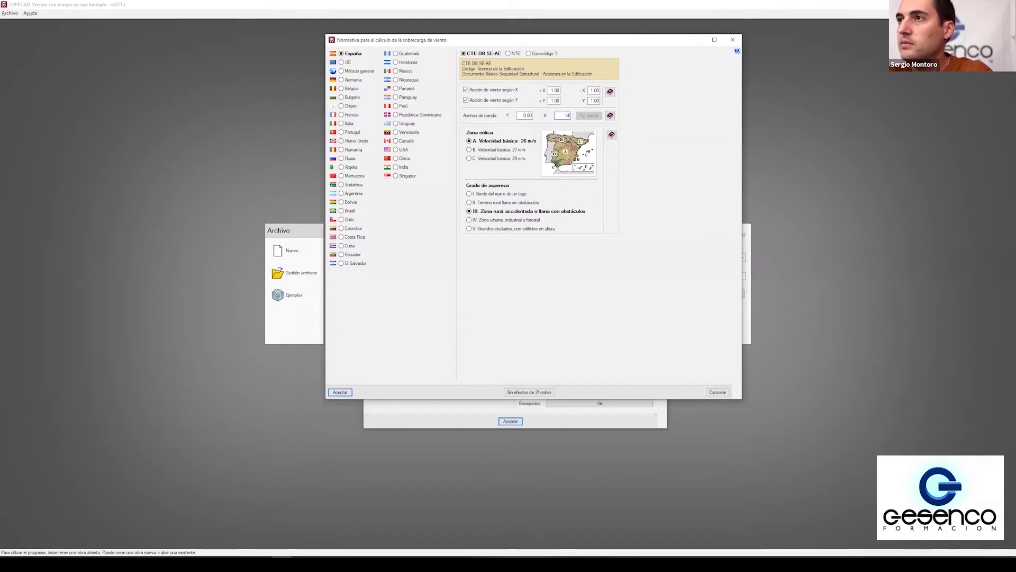
{"action": "double_click", "coordinate": [523, 116]}
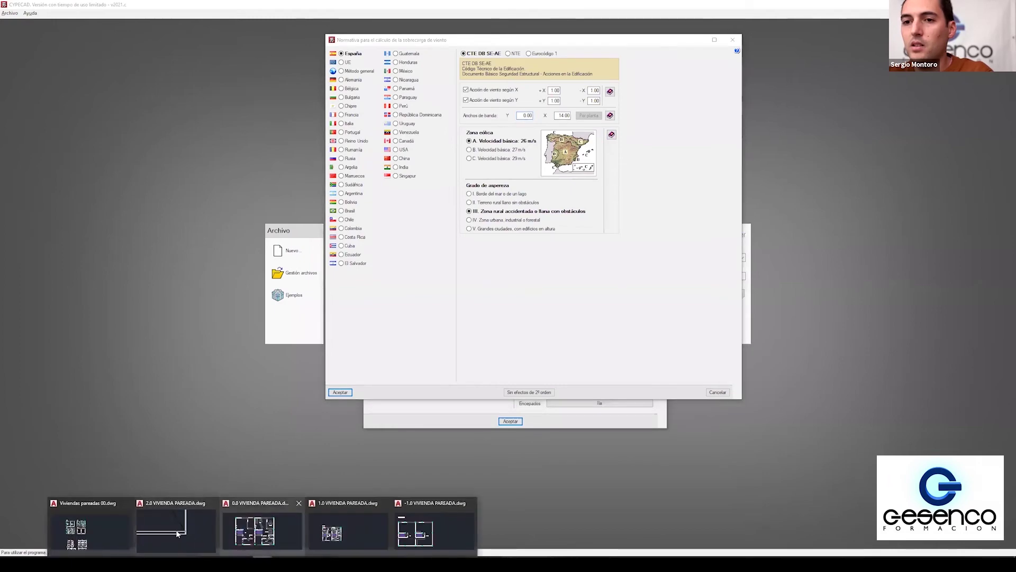
Step: Switch to the Viviendas pareadas 00 drawing in AutoCAD and measure the roof plan's overall depth in Y between its outer corners
{"action": "left_click", "coordinate": [100, 535]}
{"action": "key", "text": "ctrl+o"}
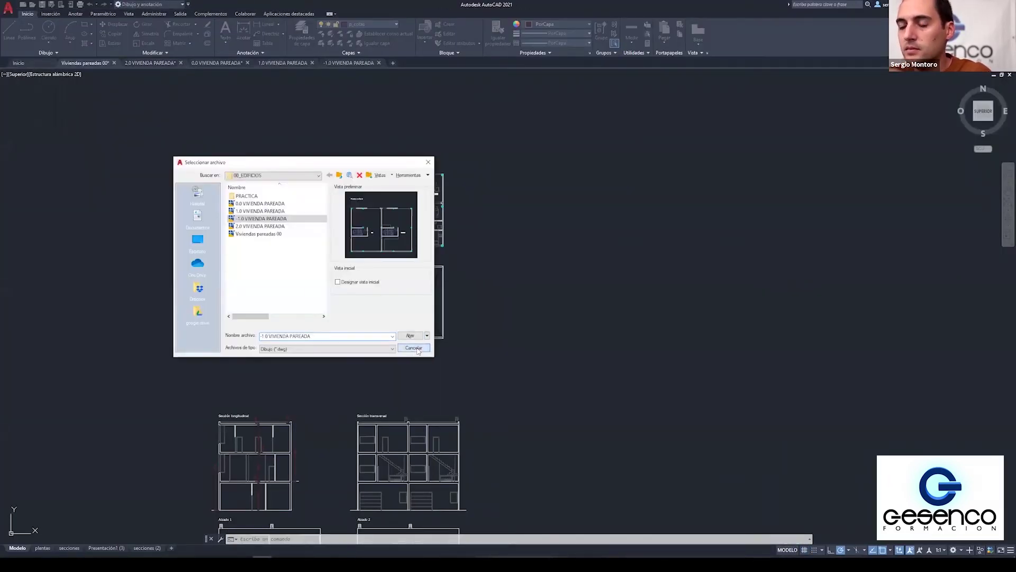
{"action": "left_click", "coordinate": [412, 346]}
{"action": "type", "text": "di"}
{"action": "key", "text": "Return"}
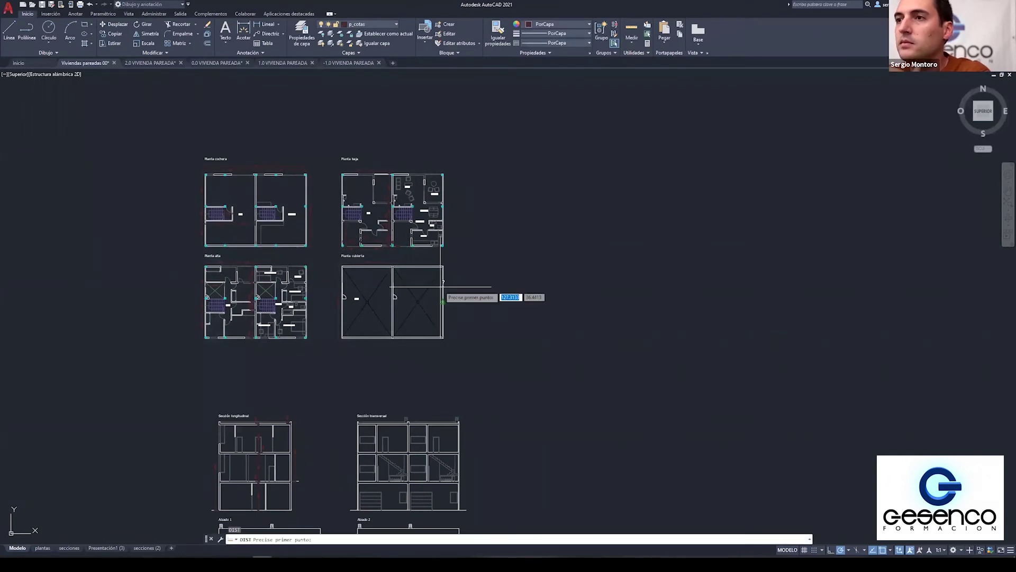
{"action": "scroll", "coordinate": [444, 265], "scroll_direction": "up", "scroll_amount": 10}
{"action": "left_click", "coordinate": [475, 171]}
{"action": "scroll", "coordinate": [490, 132], "scroll_direction": "down", "scroll_amount": 5}
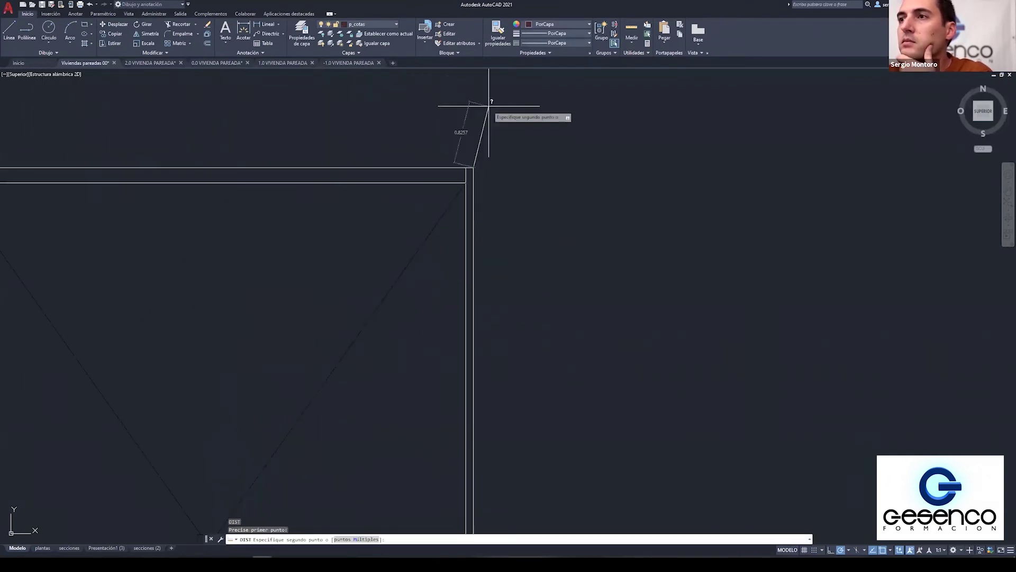
{"action": "scroll", "coordinate": [516, 127], "scroll_direction": "up", "scroll_amount": 3}
{"action": "scroll", "coordinate": [490, 170], "scroll_direction": "up", "scroll_amount": 4}
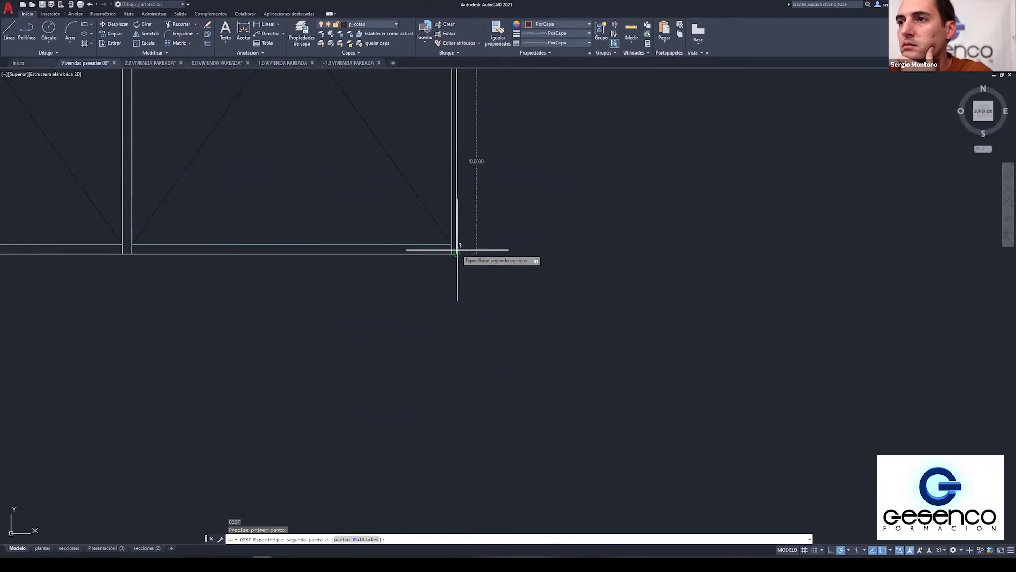
{"action": "left_click", "coordinate": [456, 253]}
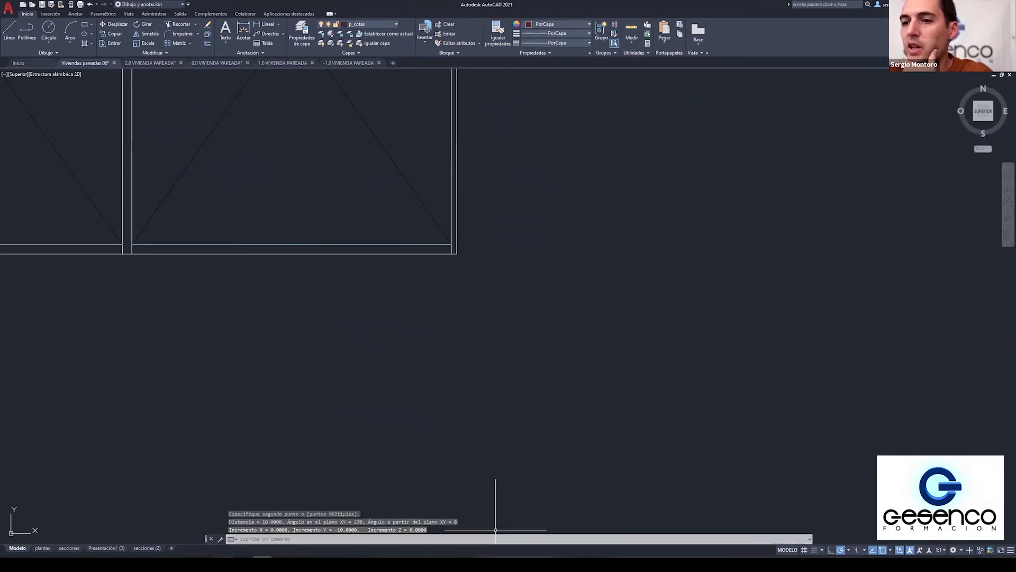
Step: Return to CYPECAD, set the wind band width in Y to 10 and accept the wind action settings
{"action": "key", "text": "alt+Tab"}
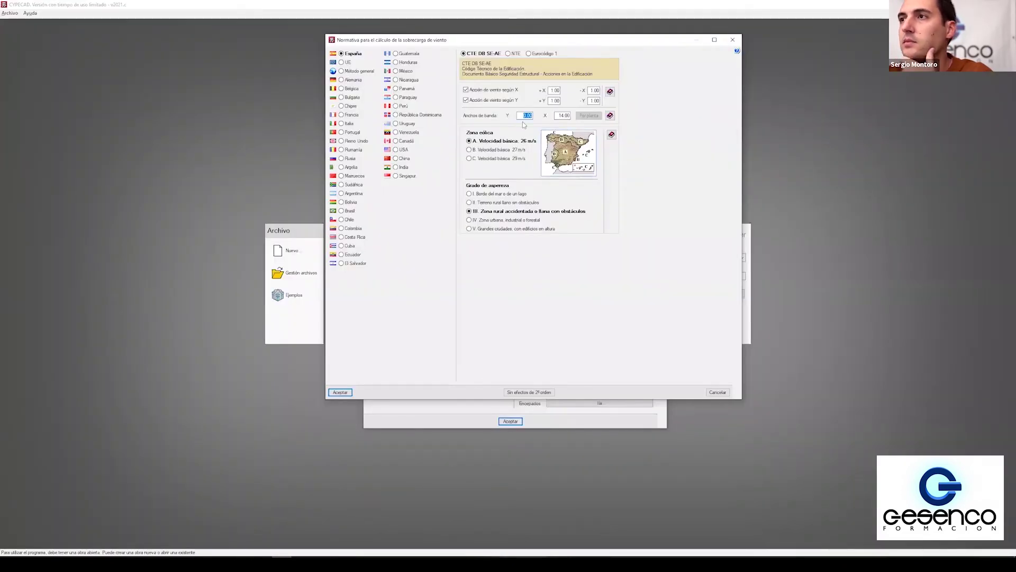
{"action": "type", "text": "10"}
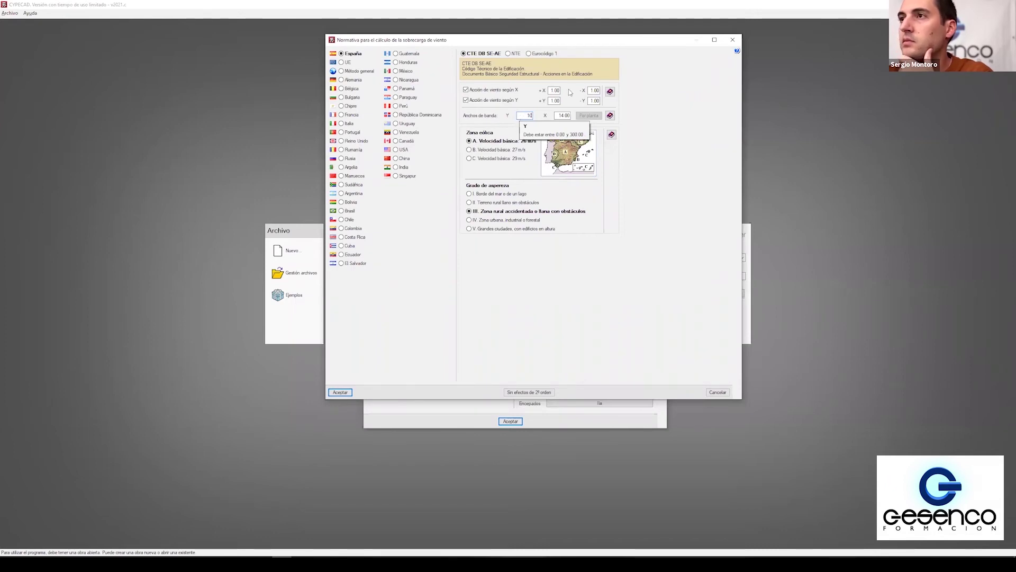
{"action": "left_click", "coordinate": [556, 115]}
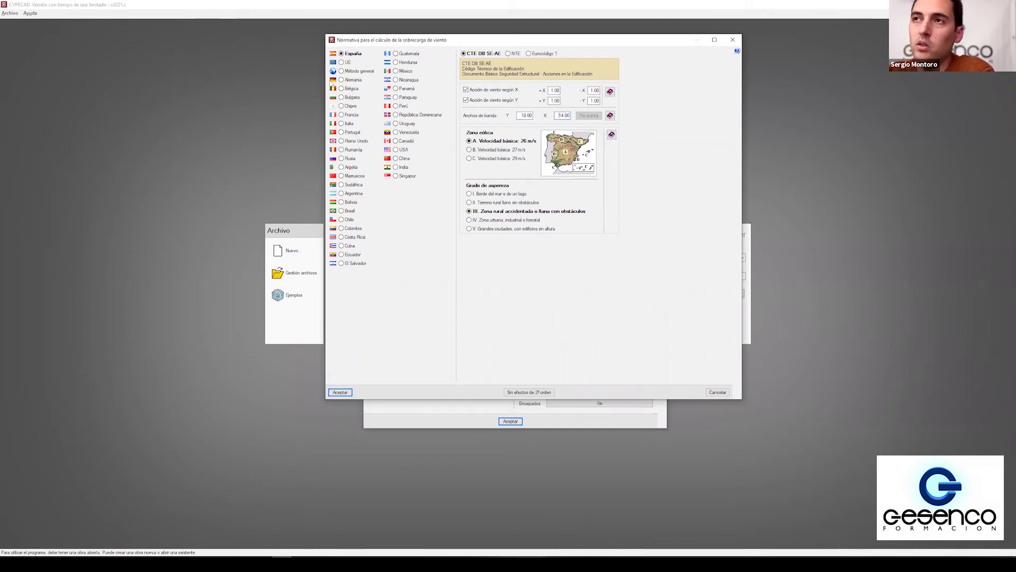
{"action": "left_click", "coordinate": [339, 392]}
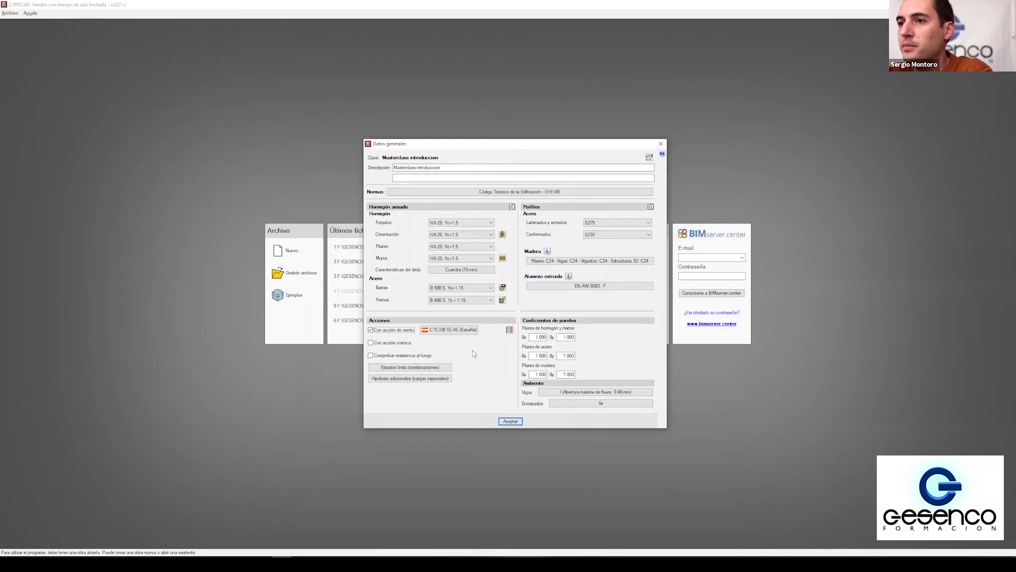
Step: Enable the seismic action under NCSE-02 and choose Artieda in the province of Zaragoza as the municipality
{"action": "left_click", "coordinate": [370, 342]}
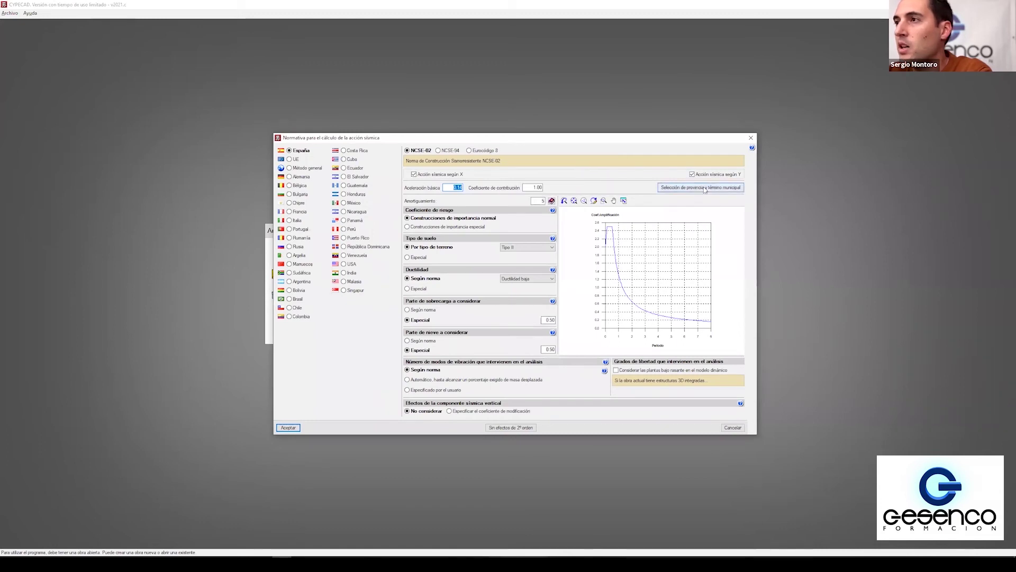
{"action": "left_click", "coordinate": [705, 189]}
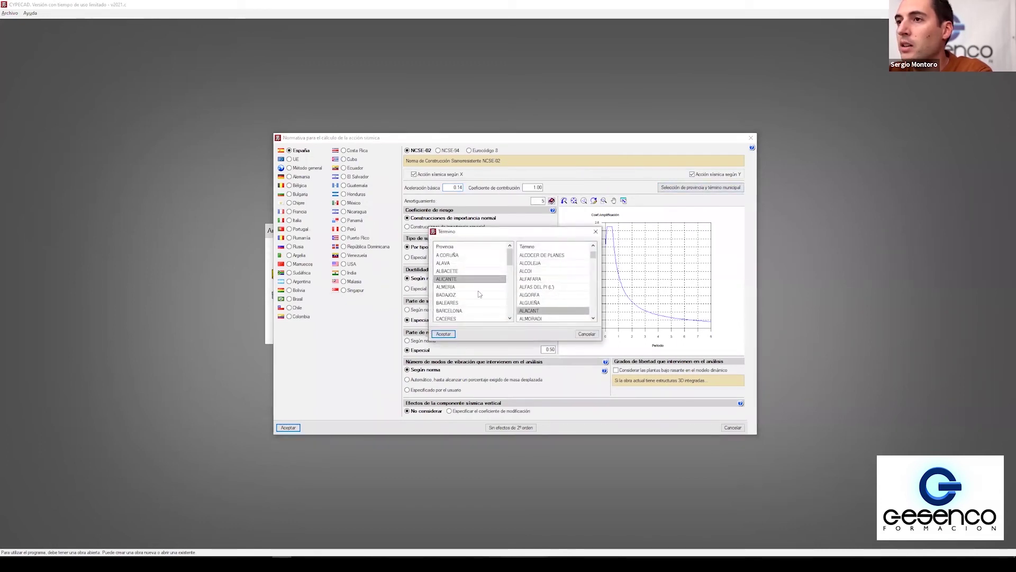
{"action": "key", "text": "t"}
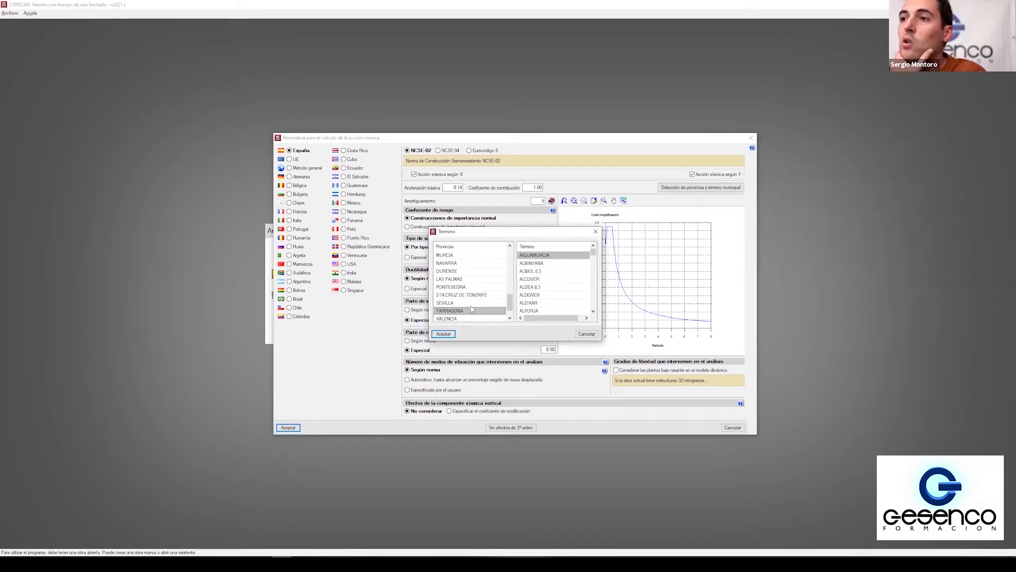
{"action": "scroll", "coordinate": [472, 309], "scroll_direction": "down", "scroll_amount": 1}
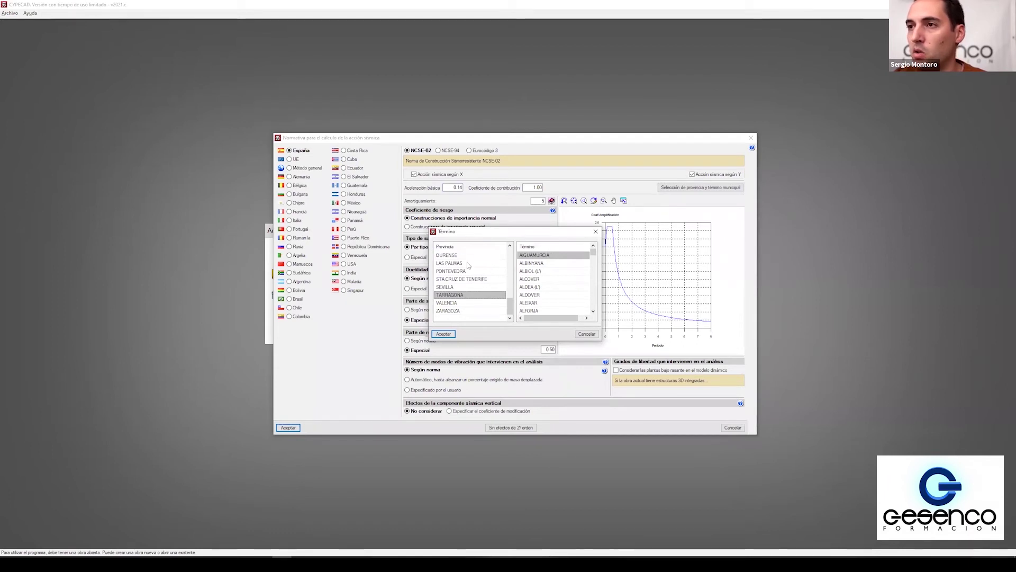
{"action": "left_click", "coordinate": [450, 312]}
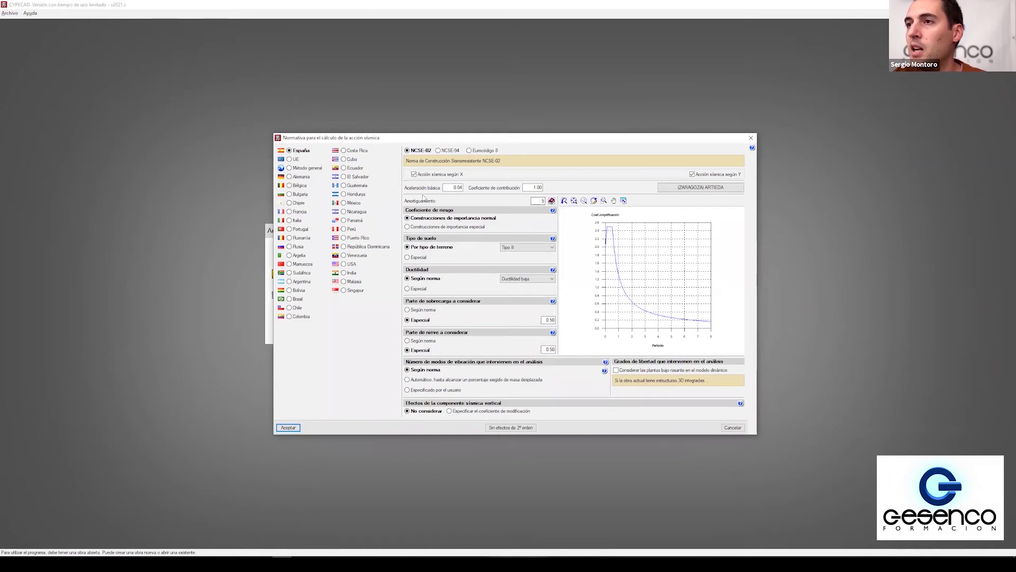
{"action": "double_click", "coordinate": [537, 187]}
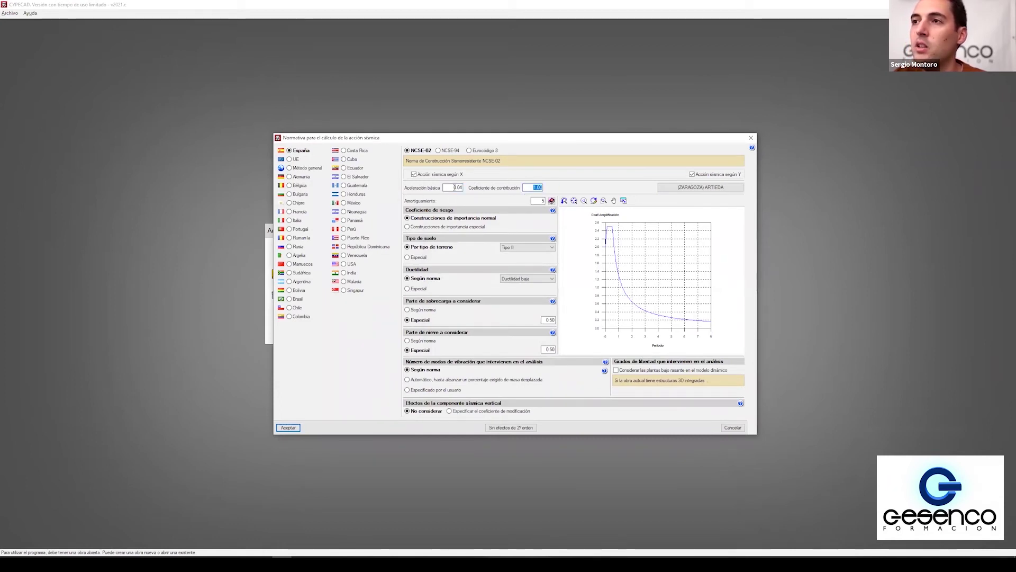
Step: Change the municipality for the NCSE-02 seismic action to Barbadás in the province of Ourense
{"action": "left_click", "coordinate": [717, 187]}
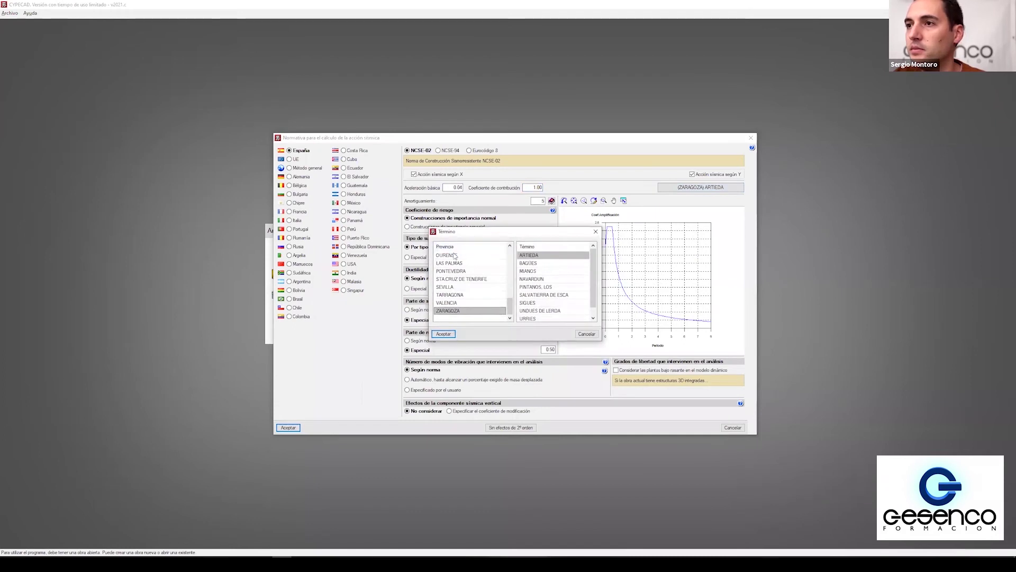
{"action": "left_click", "coordinate": [455, 255]}
{"action": "left_click", "coordinate": [527, 311]}
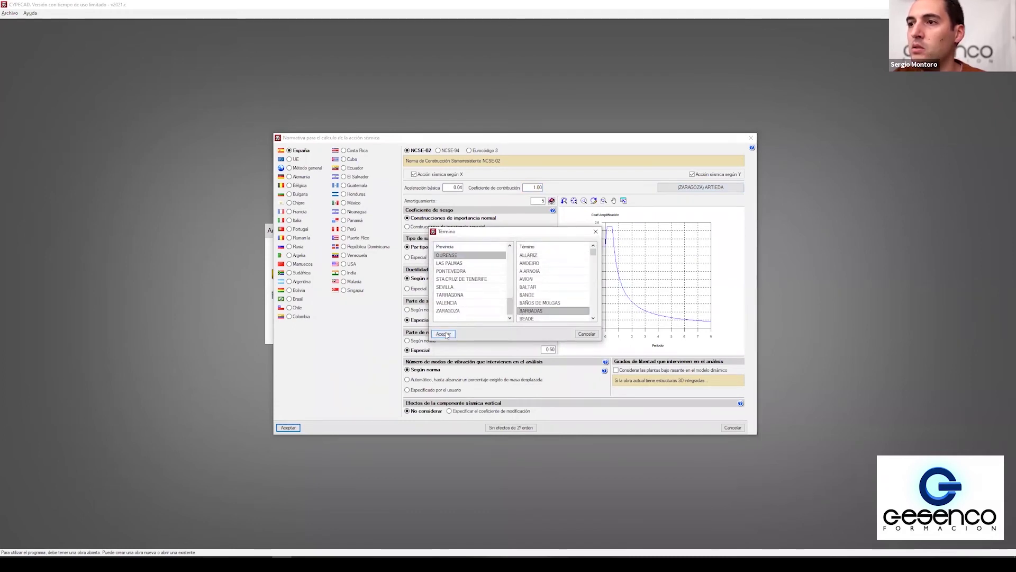
{"action": "left_click", "coordinate": [451, 333]}
Step: Change the seismic municipality to Baeza in the province of Jaén and check its basic acceleration
{"action": "left_click", "coordinate": [683, 189]}
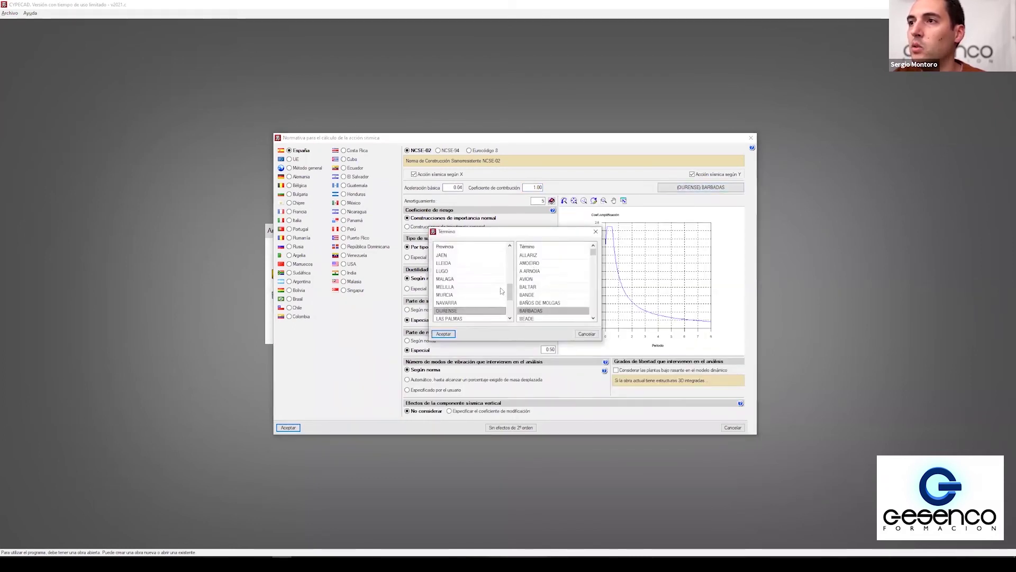
{"action": "left_click", "coordinate": [455, 255]}
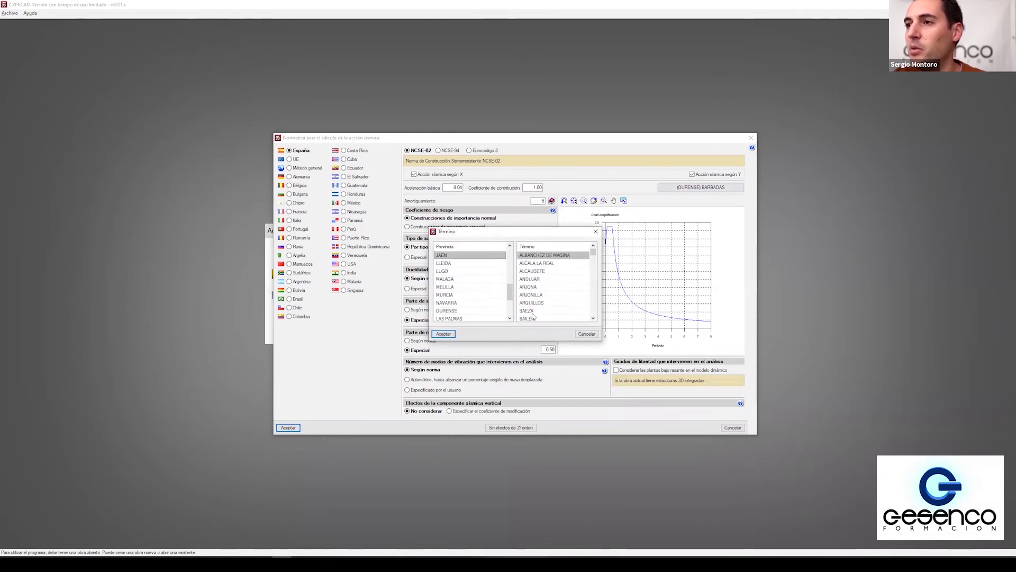
{"action": "left_click", "coordinate": [530, 310]}
{"action": "left_click", "coordinate": [443, 333]}
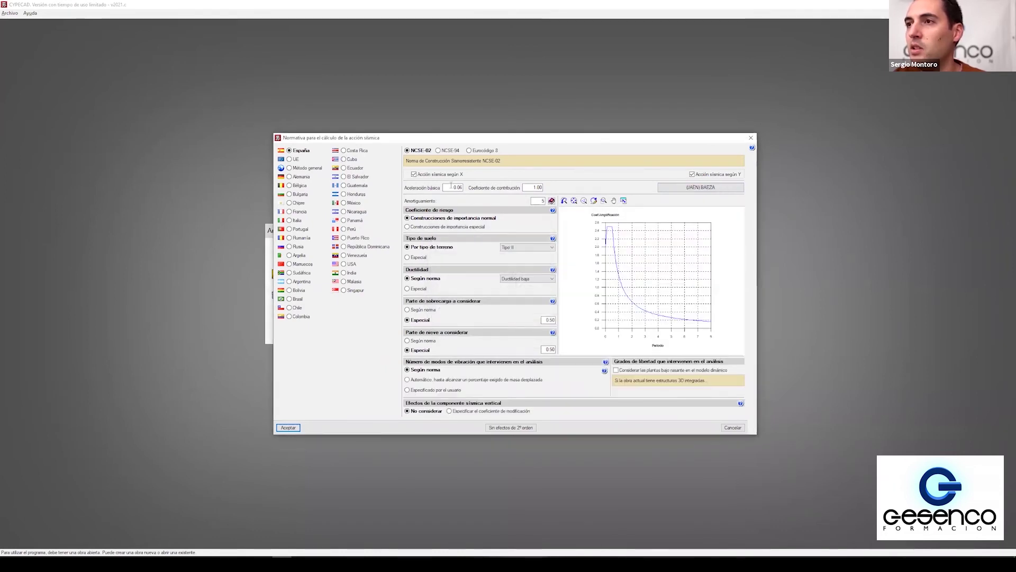
{"action": "double_click", "coordinate": [452, 187]}
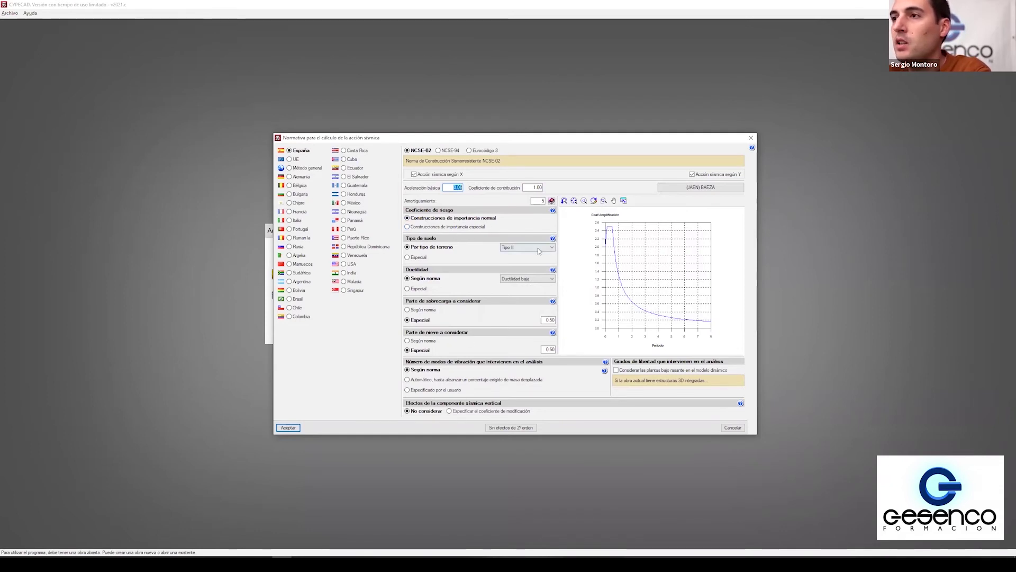
Step: Check the soil type options and read the explanations of the soil classification and the risk coefficient
{"action": "left_click", "coordinate": [539, 248]}
{"action": "left_click", "coordinate": [547, 241]}
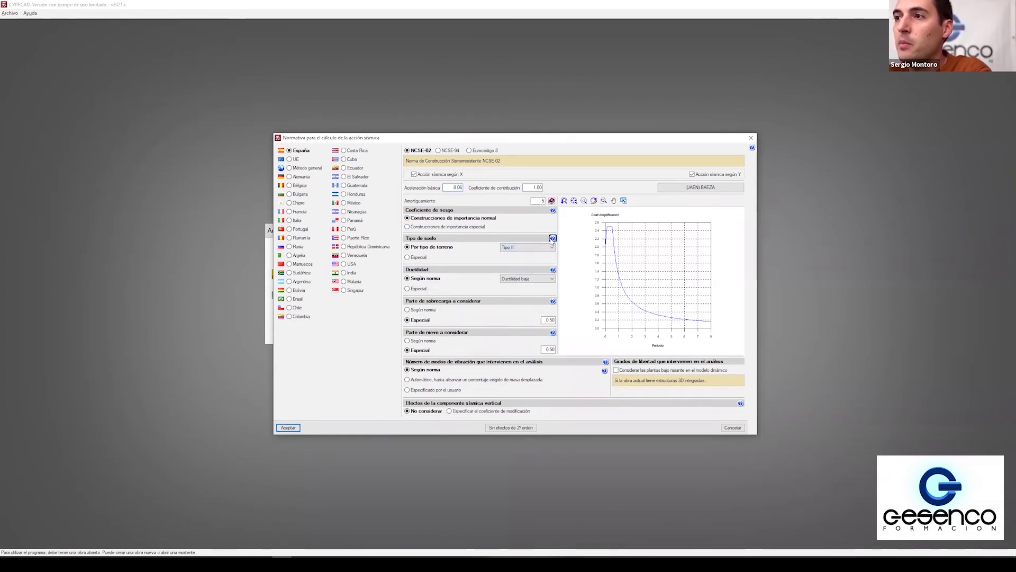
{"action": "left_click", "coordinate": [553, 238]}
{"action": "left_click_drag", "start_coordinate": [401, 230], "coordinate": [209, 215]}
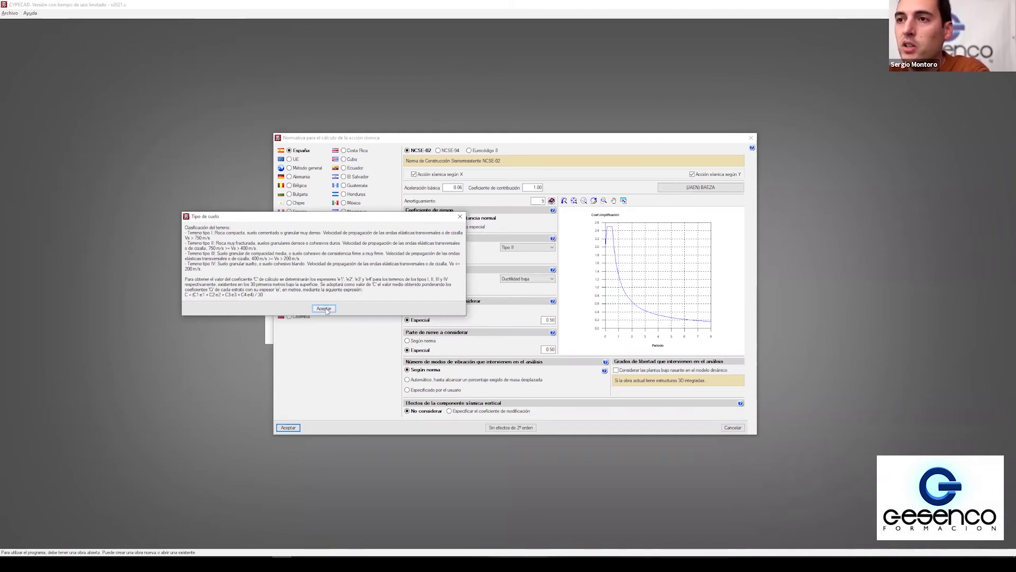
{"action": "left_click", "coordinate": [324, 309]}
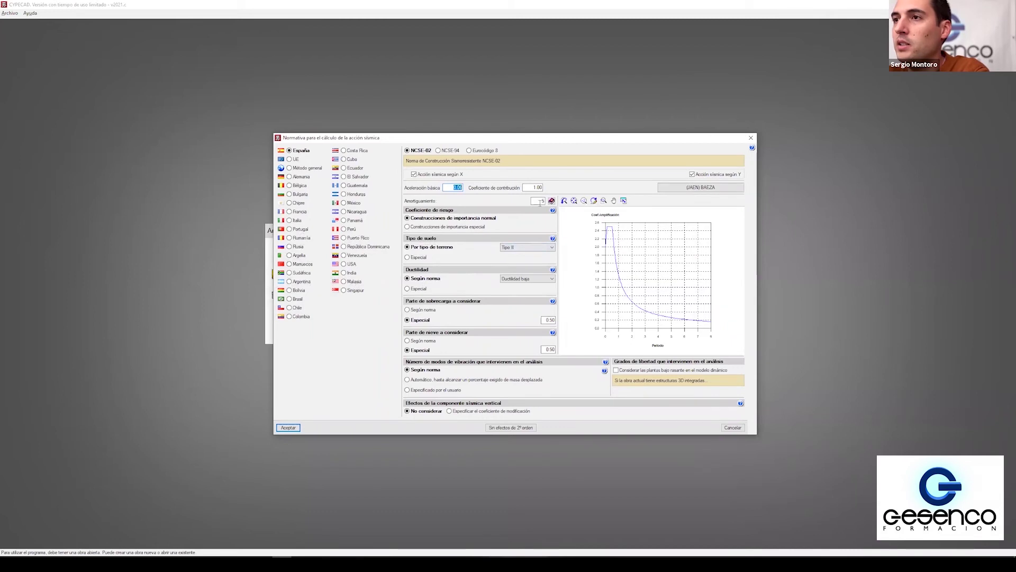
{"action": "left_click", "coordinate": [553, 210]}
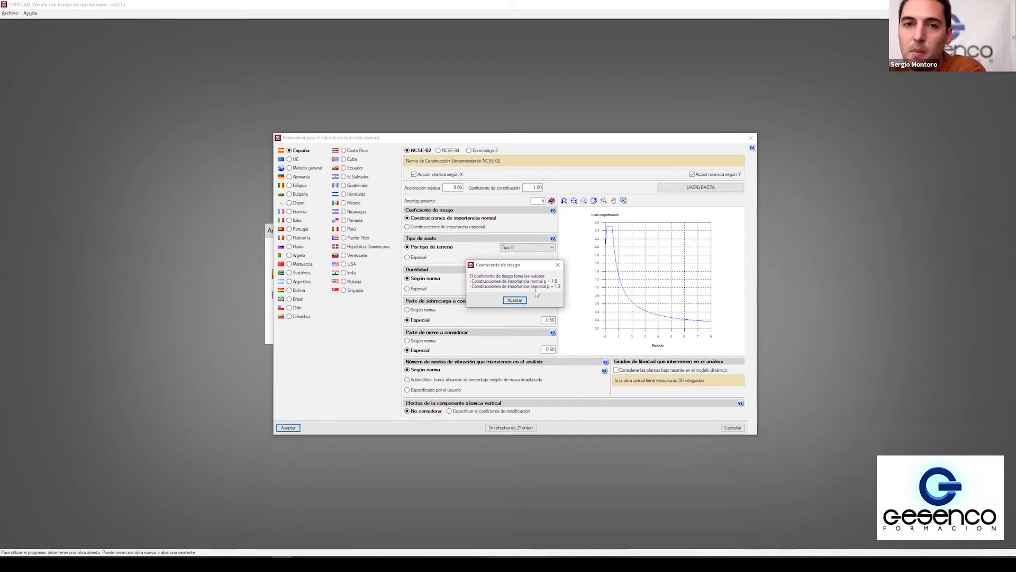
{"action": "left_click", "coordinate": [515, 300]}
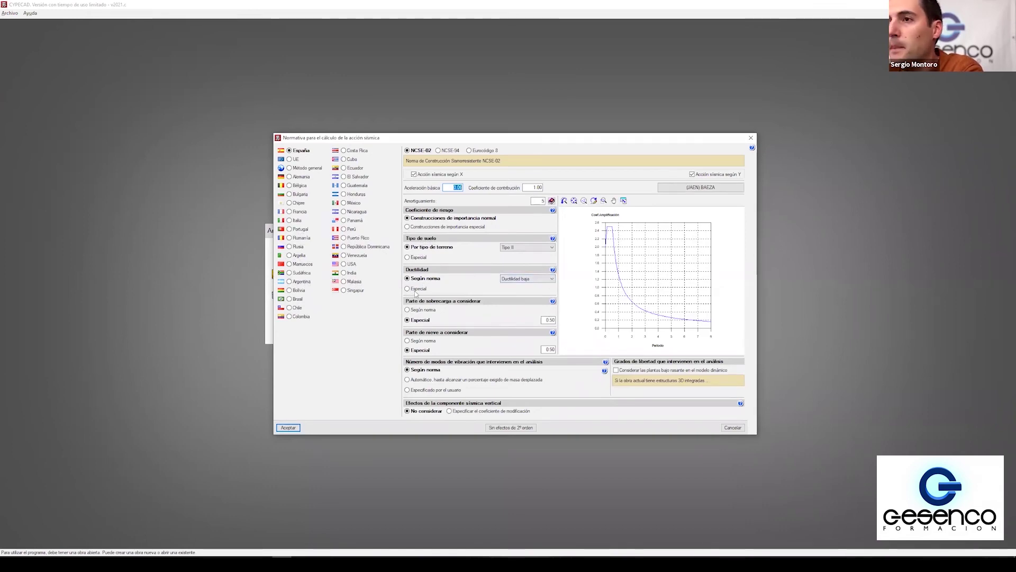
Step: Read the explanation of the ductility coefficient and check the available ductility classes in the seismic settings
{"action": "left_click", "coordinate": [553, 270]}
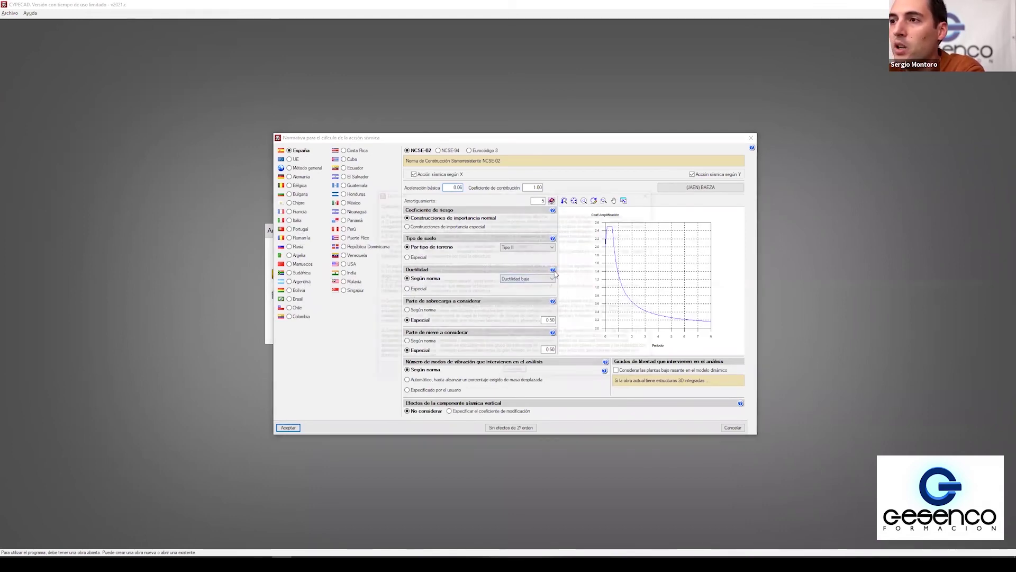
{"action": "left_click_drag", "start_coordinate": [450, 194], "coordinate": [390, 193]}
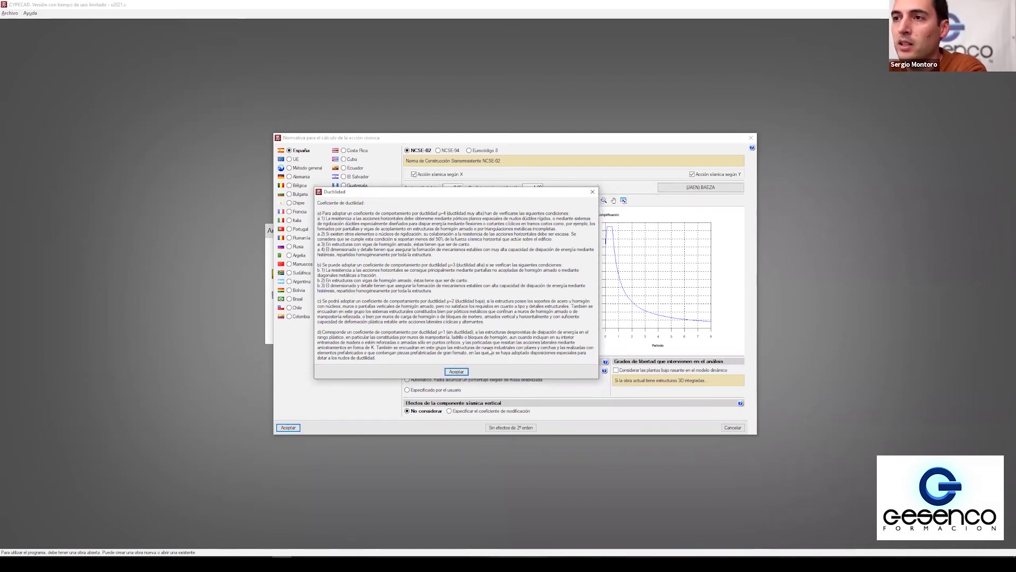
{"action": "left_click", "coordinate": [456, 371]}
{"action": "left_click", "coordinate": [532, 278]}
{"action": "left_click", "coordinate": [535, 292]}
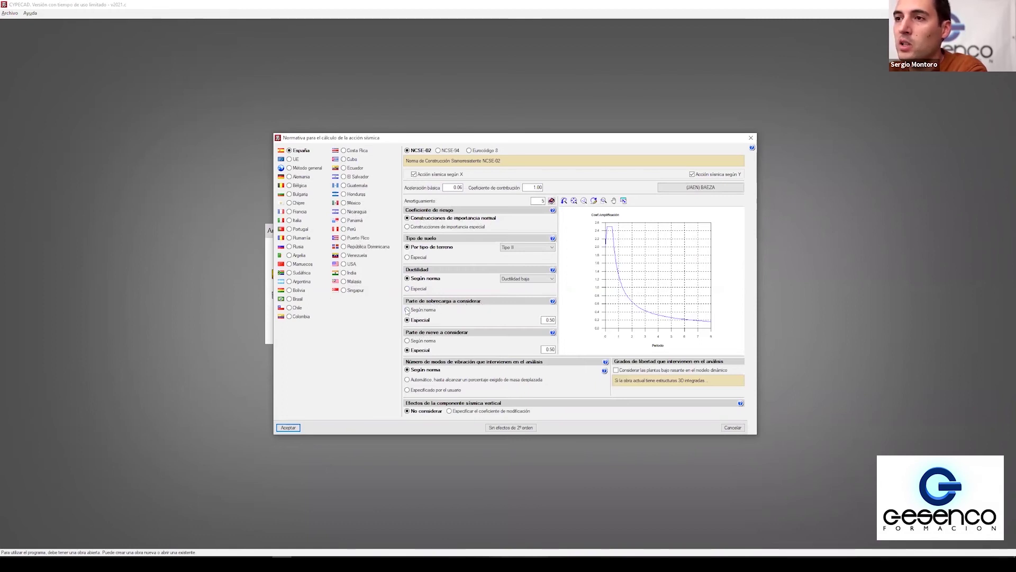
Step: Set the live load and snow portions for the seismic calculation to Según norma and read the live load explanation
{"action": "left_click", "coordinate": [418, 313]}
{"action": "left_click", "coordinate": [412, 341]}
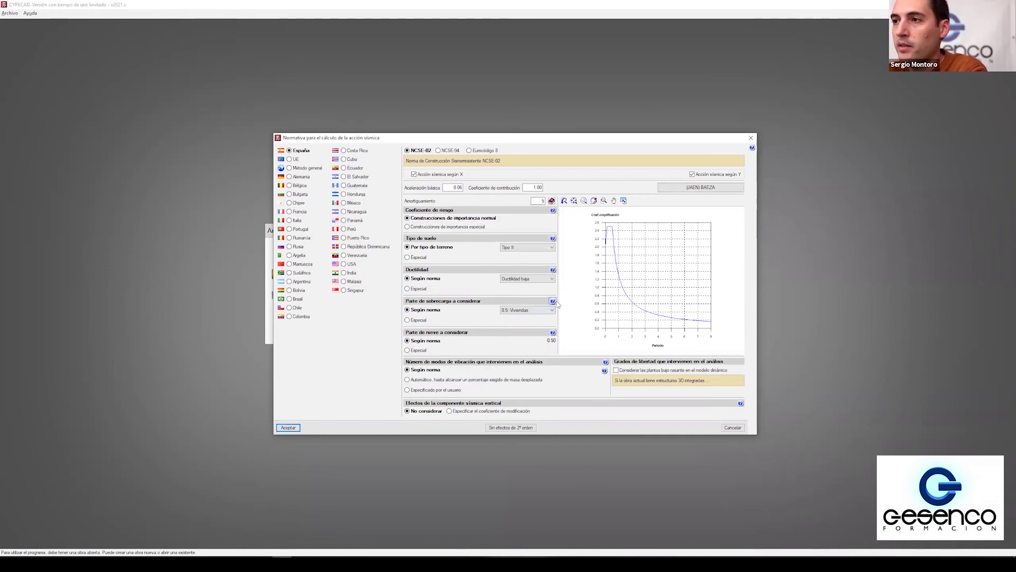
{"action": "left_click", "coordinate": [552, 301]}
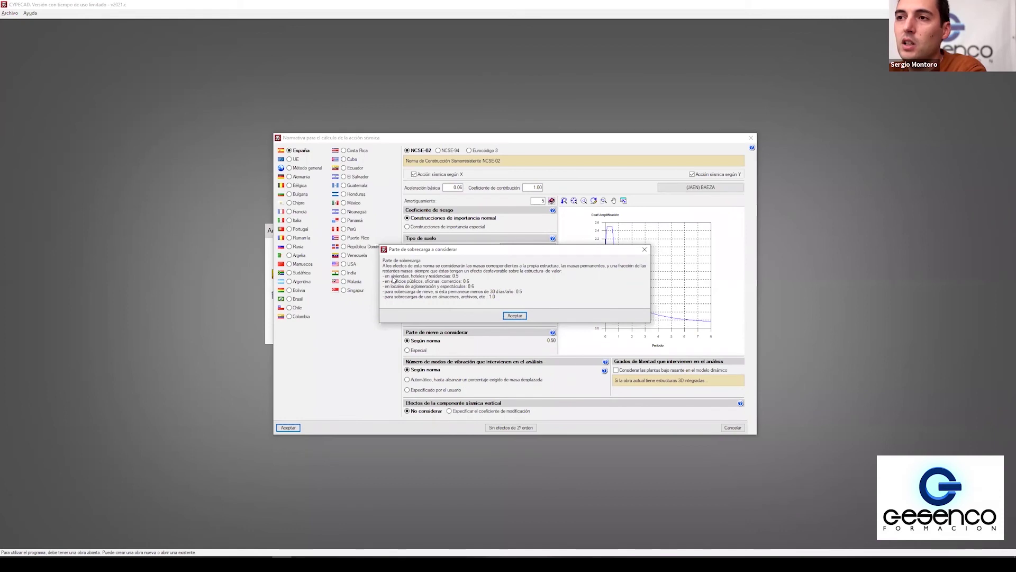
{"action": "left_click_drag", "start_coordinate": [415, 250], "coordinate": [214, 191]}
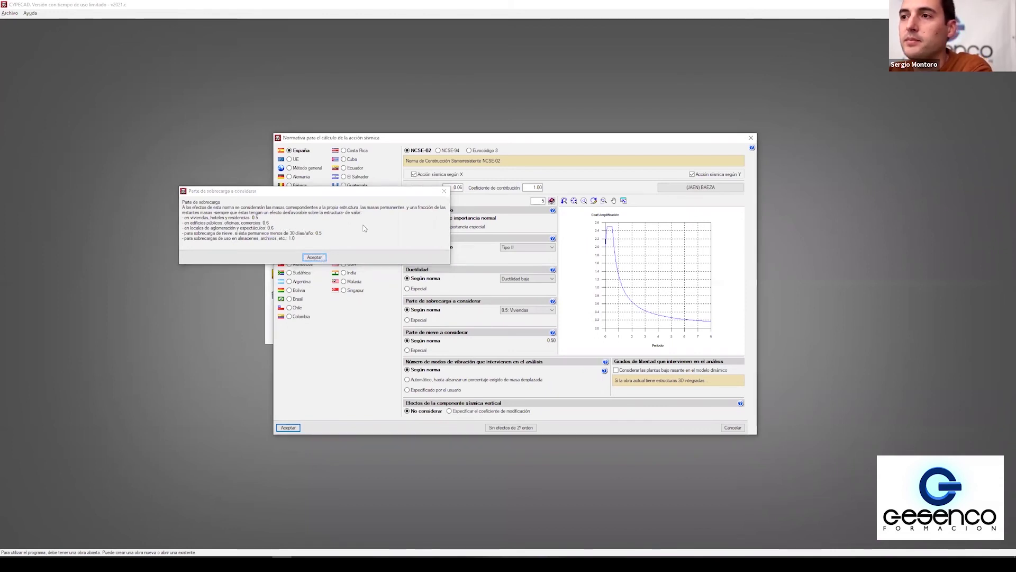
{"action": "left_click", "coordinate": [314, 257]}
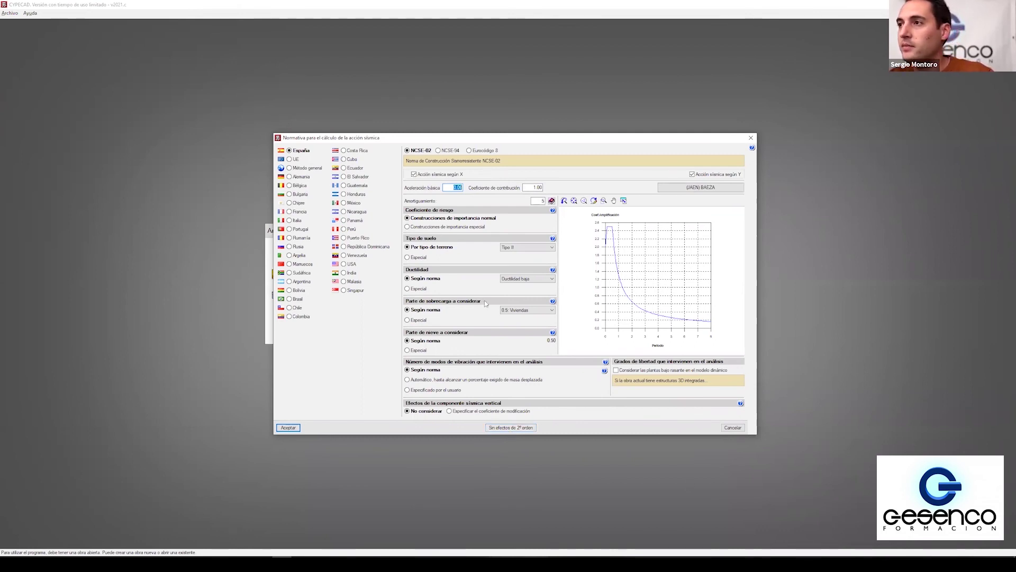
Step: Look at the second-order effects options and discard the seismic action settings
{"action": "left_click", "coordinate": [497, 431]}
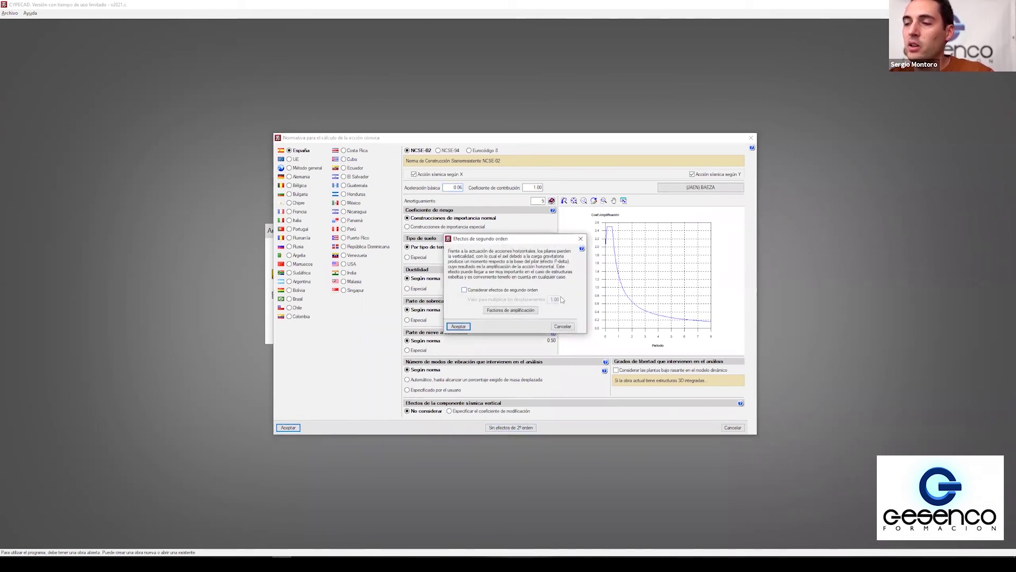
{"action": "left_click", "coordinate": [562, 326]}
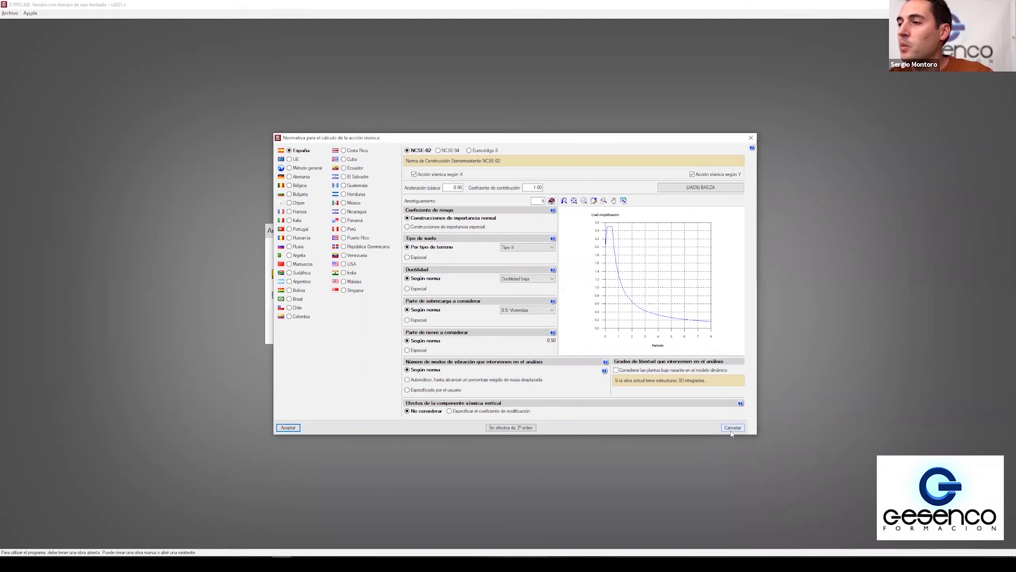
{"action": "left_click", "coordinate": [732, 428]}
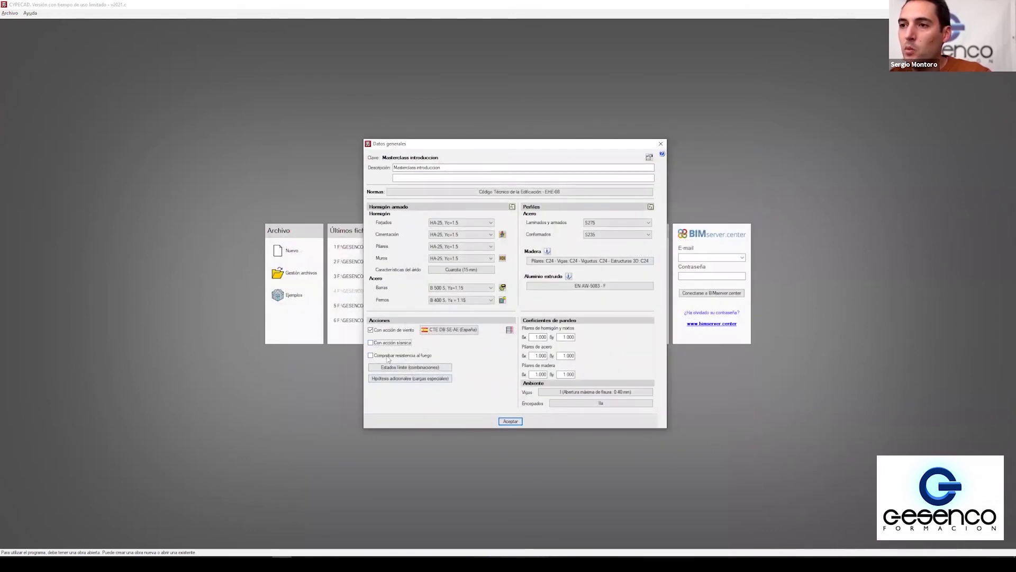
Step: Review the CTE DB SE-AE wind action settings and the table of wind loads per floor
{"action": "mouse_move", "coordinate": [388, 357]}
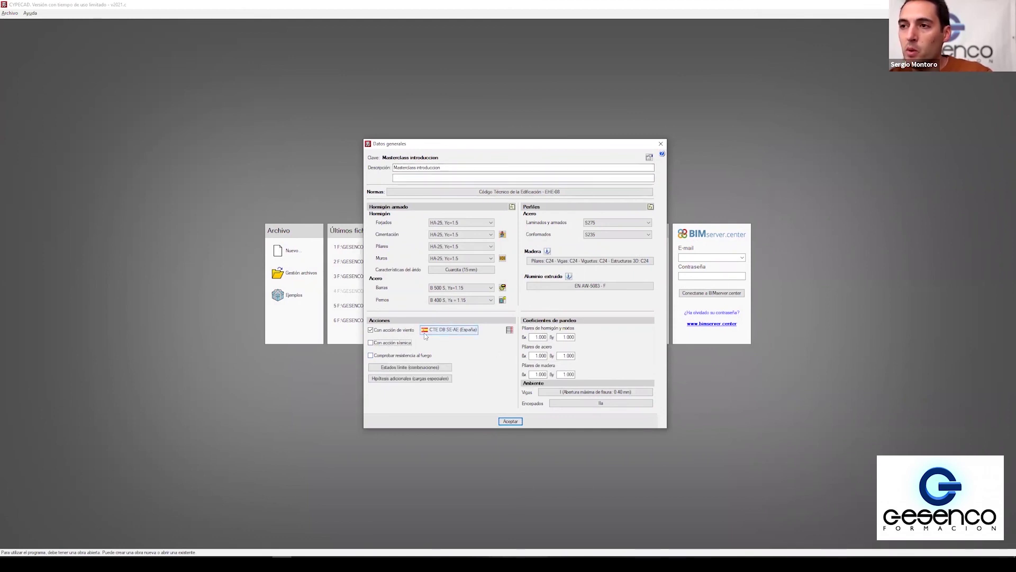
{"action": "left_click", "coordinate": [454, 331]}
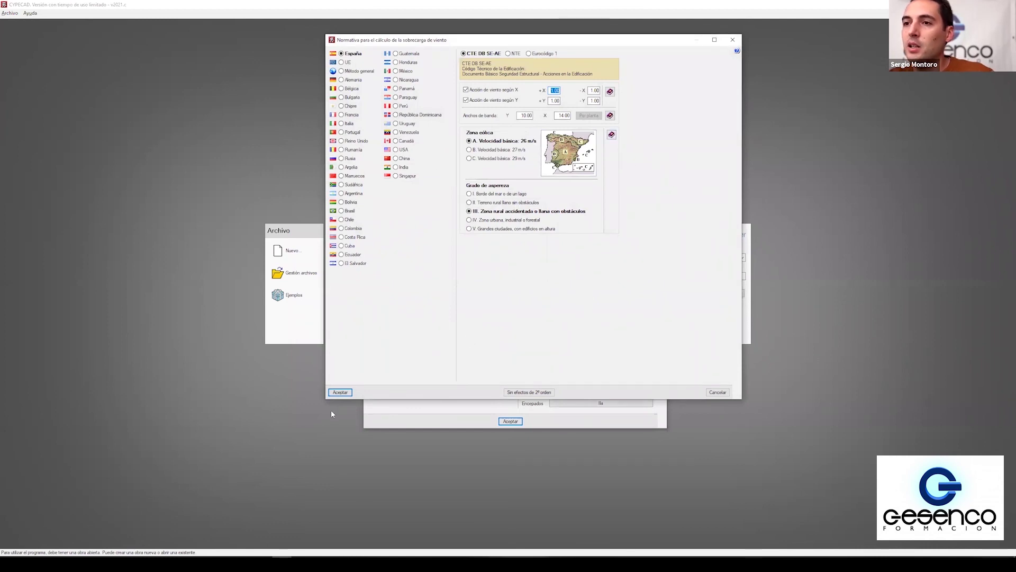
{"action": "left_click", "coordinate": [344, 393]}
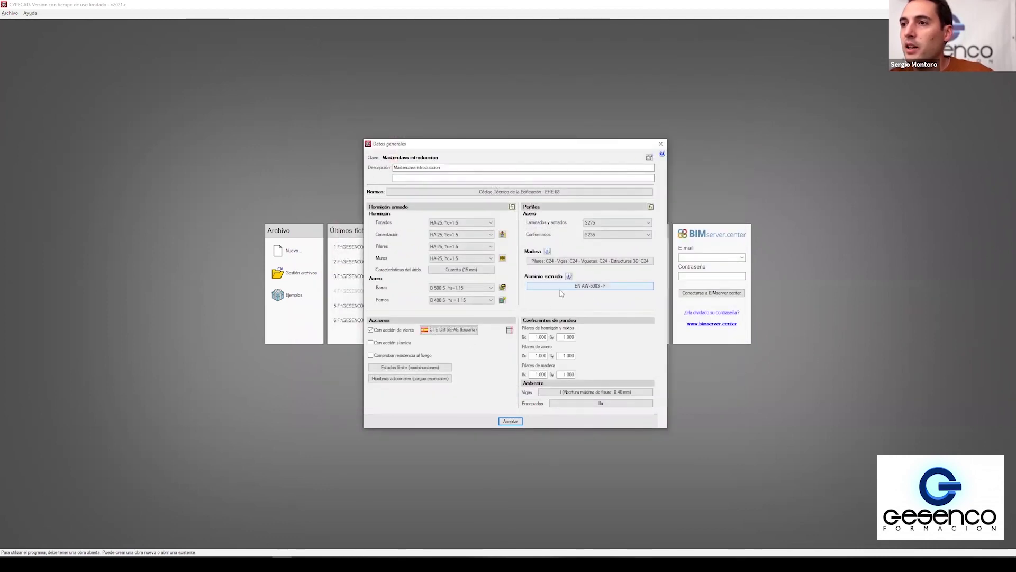
{"action": "left_click", "coordinate": [509, 330]}
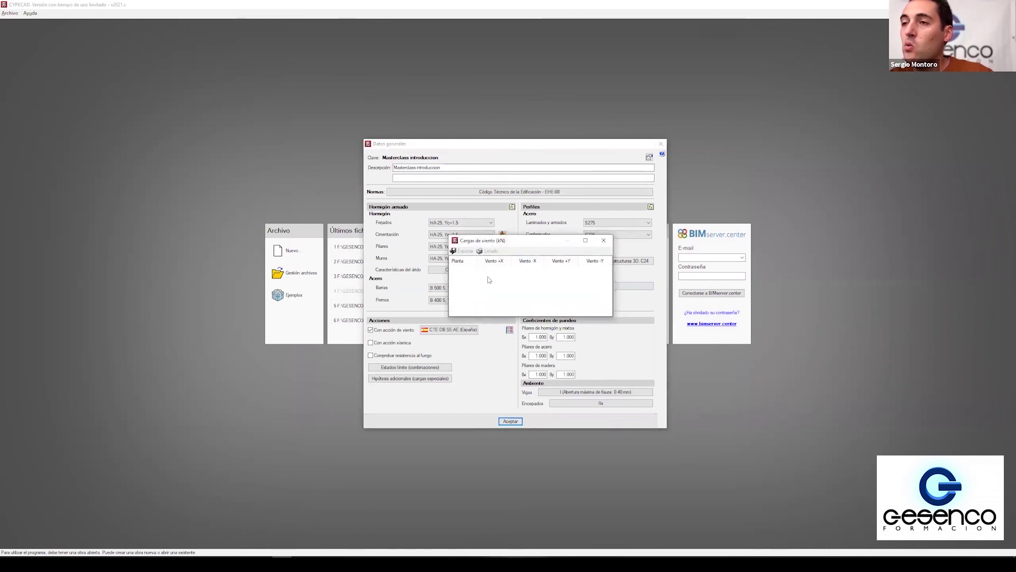
{"action": "left_click", "coordinate": [603, 241]}
Step: Review the limit state combinations, including the snow altitude options for aluminium
{"action": "left_click", "coordinate": [417, 368]}
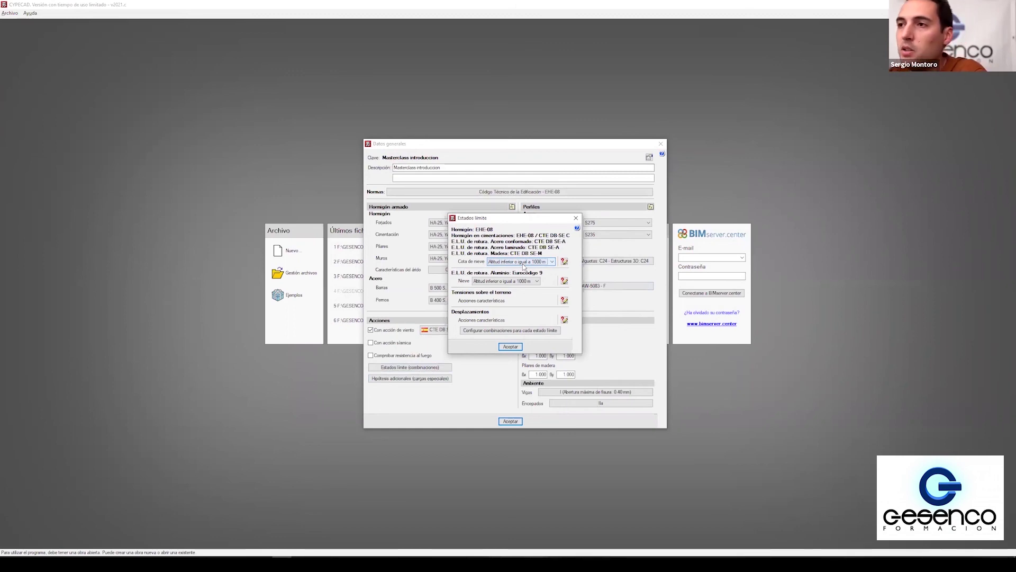
{"action": "left_click", "coordinate": [527, 281]}
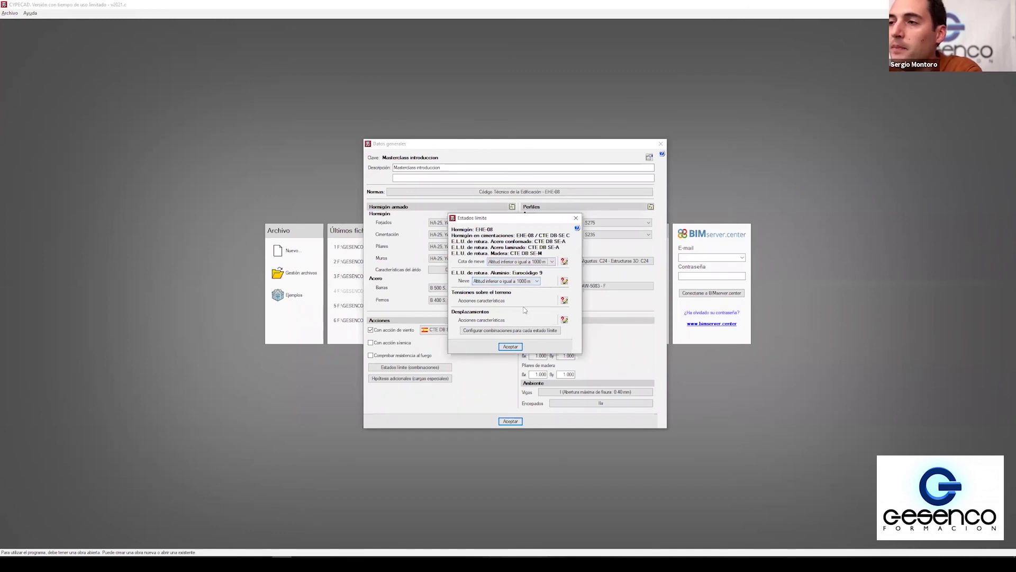
{"action": "left_click", "coordinate": [510, 347]}
Step: Add use categories E (traffic and light vehicle parking) and G1 (maintenance-only roofs) to the additional load cases and accept the general data
{"action": "left_click", "coordinate": [388, 378]}
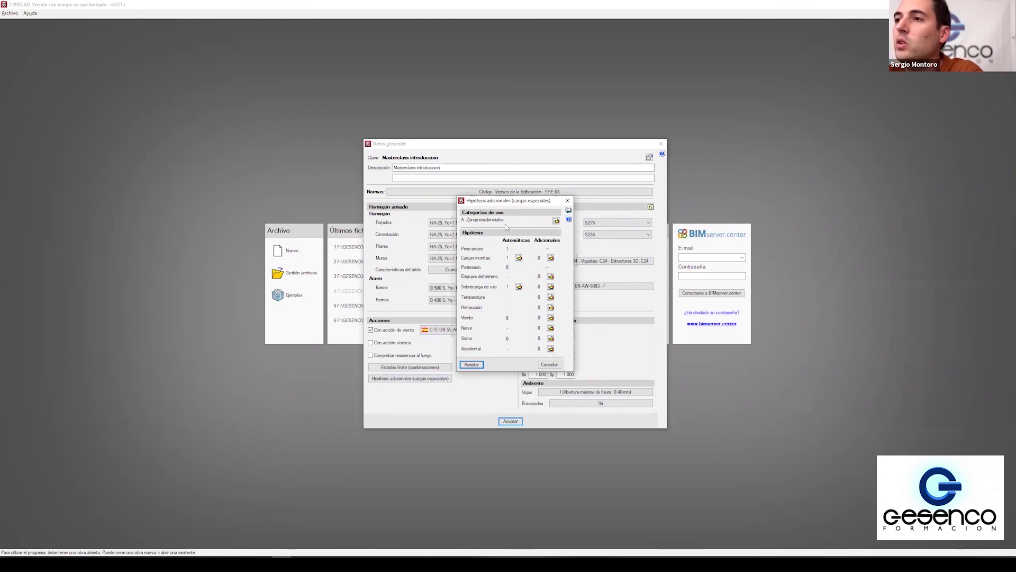
{"action": "left_click", "coordinate": [555, 221]}
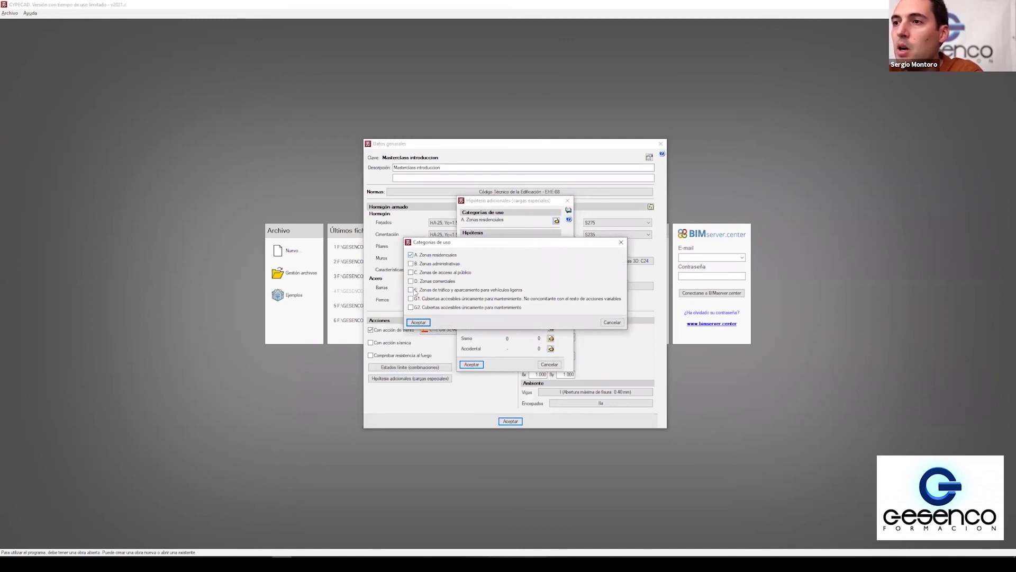
{"action": "left_click", "coordinate": [411, 290]}
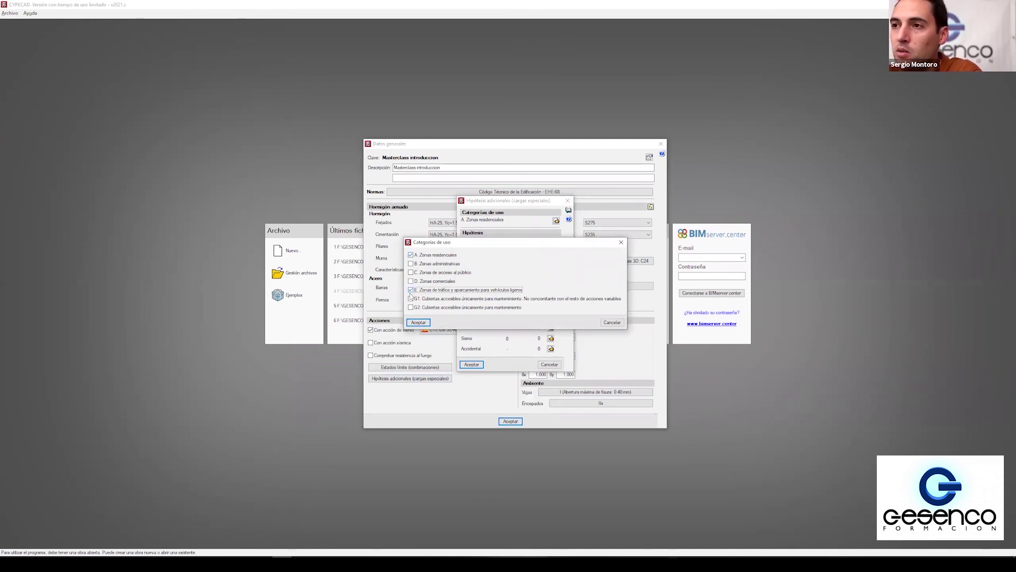
{"action": "left_click", "coordinate": [410, 299]}
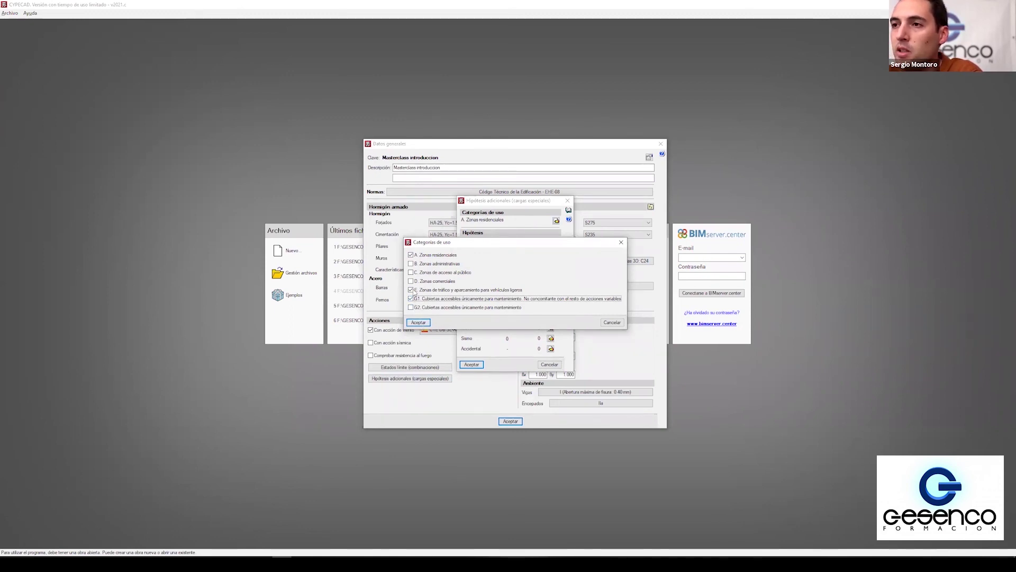
{"action": "left_click", "coordinate": [418, 322]}
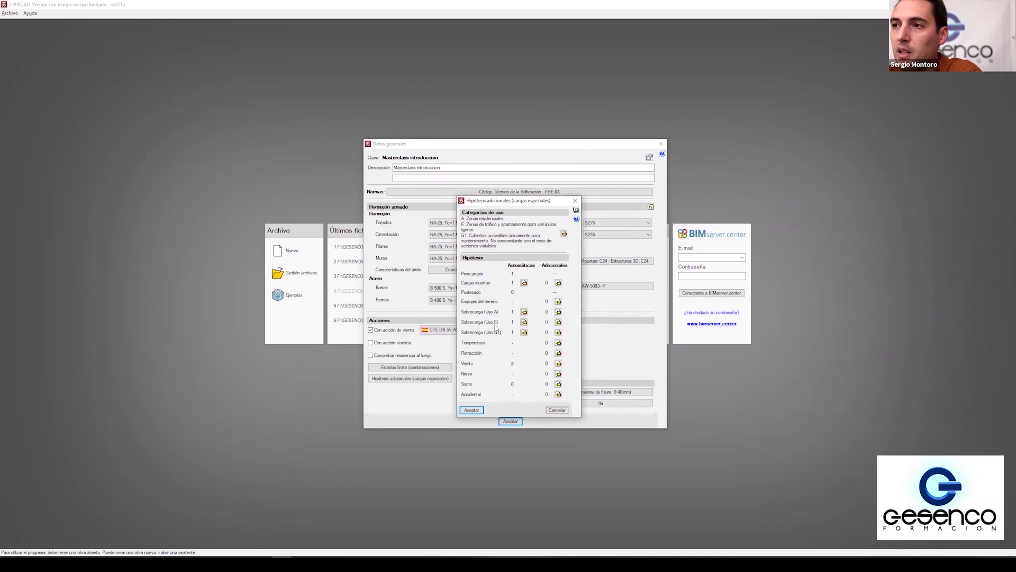
{"action": "left_click", "coordinate": [471, 410]}
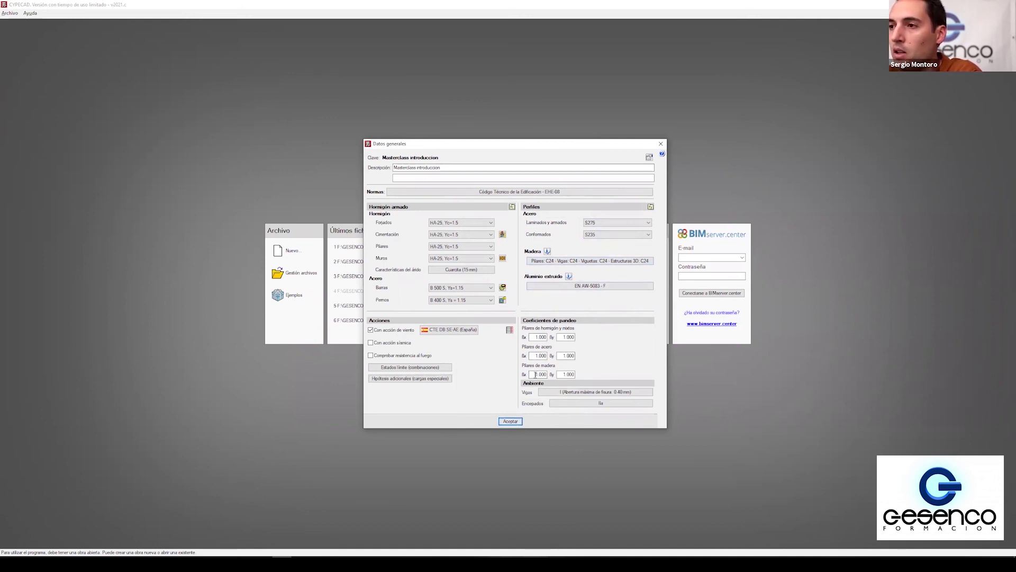
{"action": "left_click", "coordinate": [510, 421]}
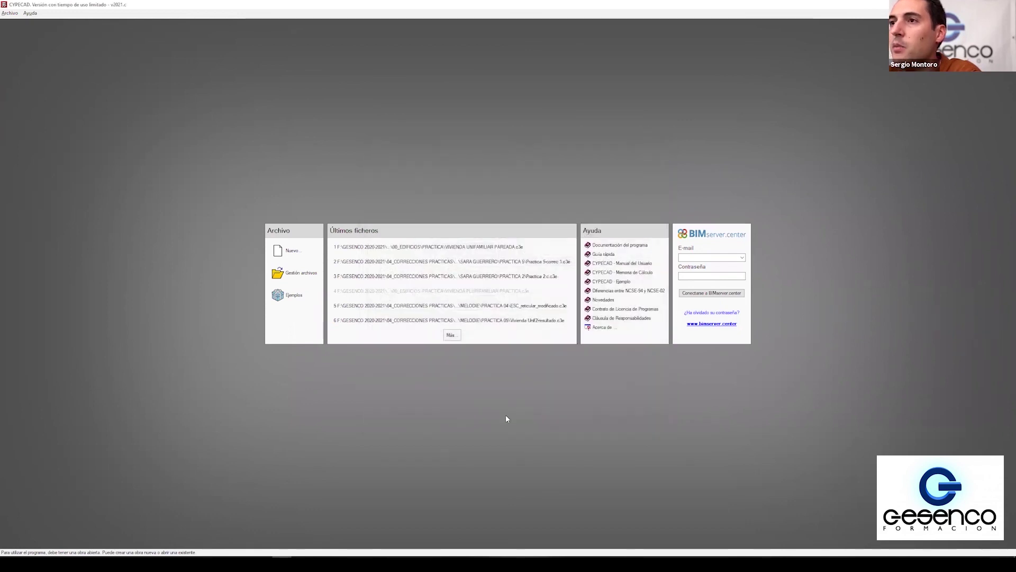